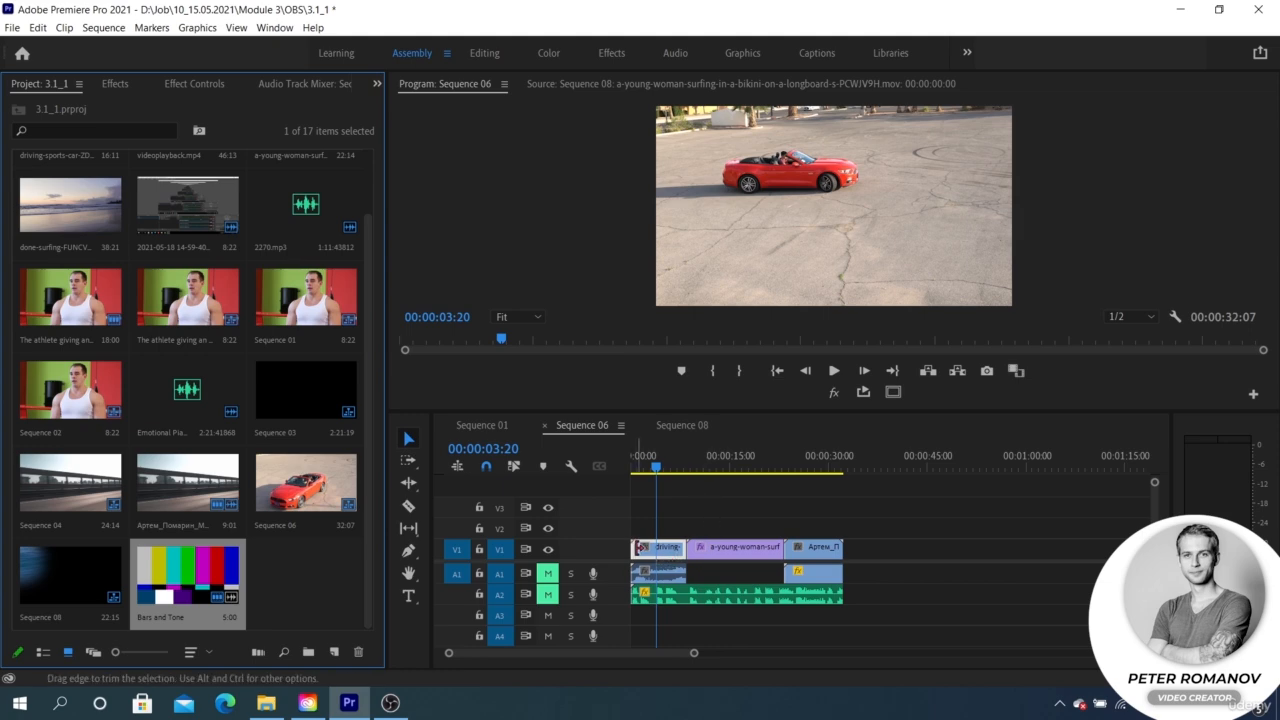
Step: Apply the default Cross Dissolve to the start of the driving-sports-car clip on V1 and scrub through it
right_click(636, 547)
left_click(677, 644)
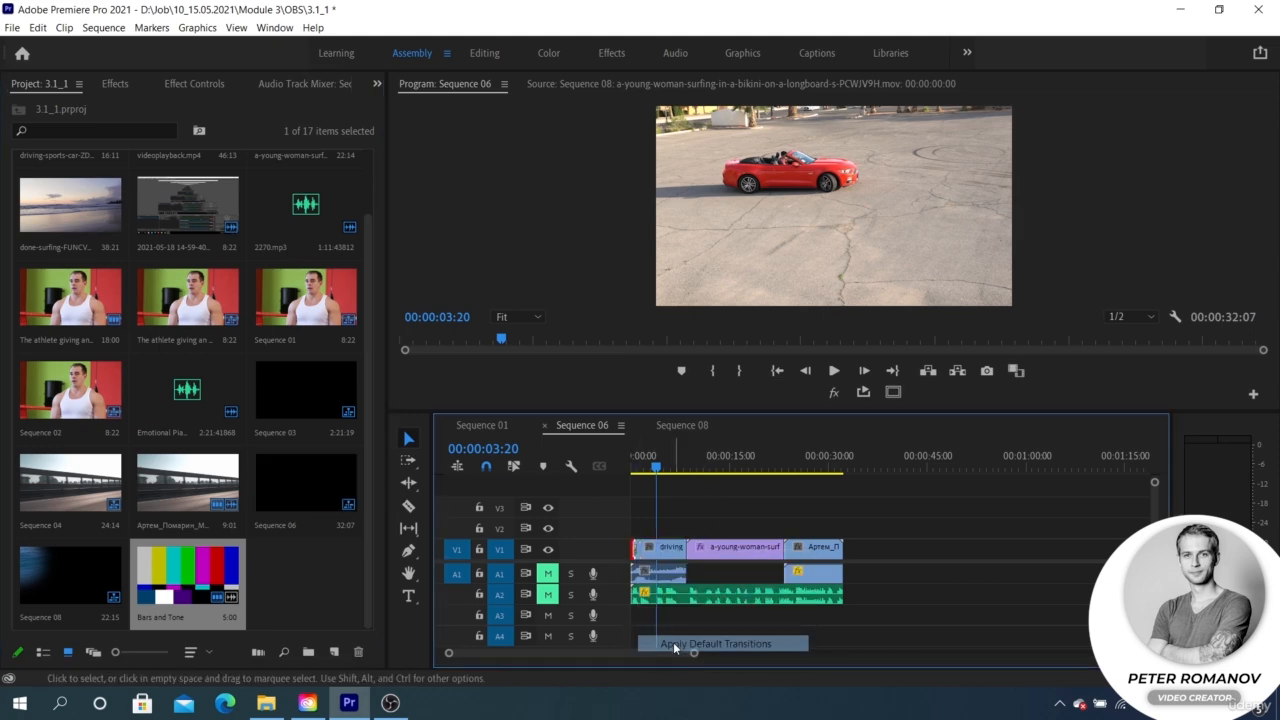
scroll(648, 519, "up", 3)
scroll(647, 513, "up", 2)
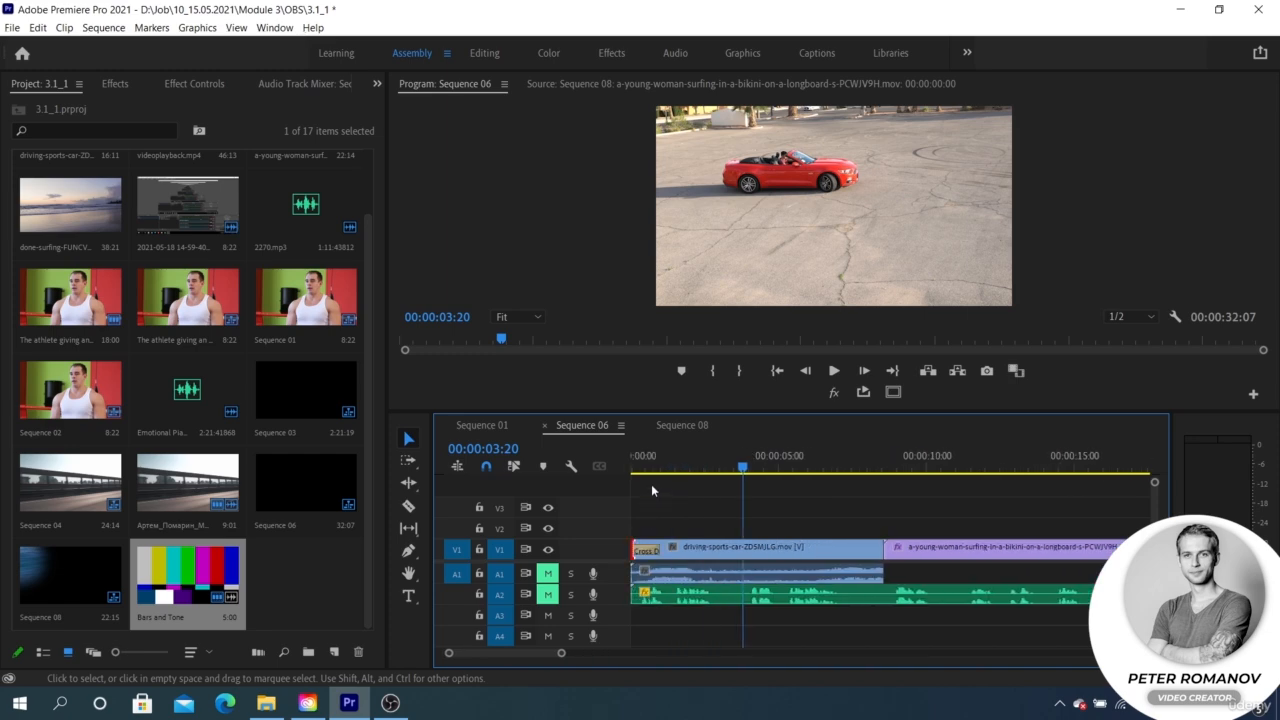
left_click(636, 468)
left_click_drag(636, 481, 655, 478)
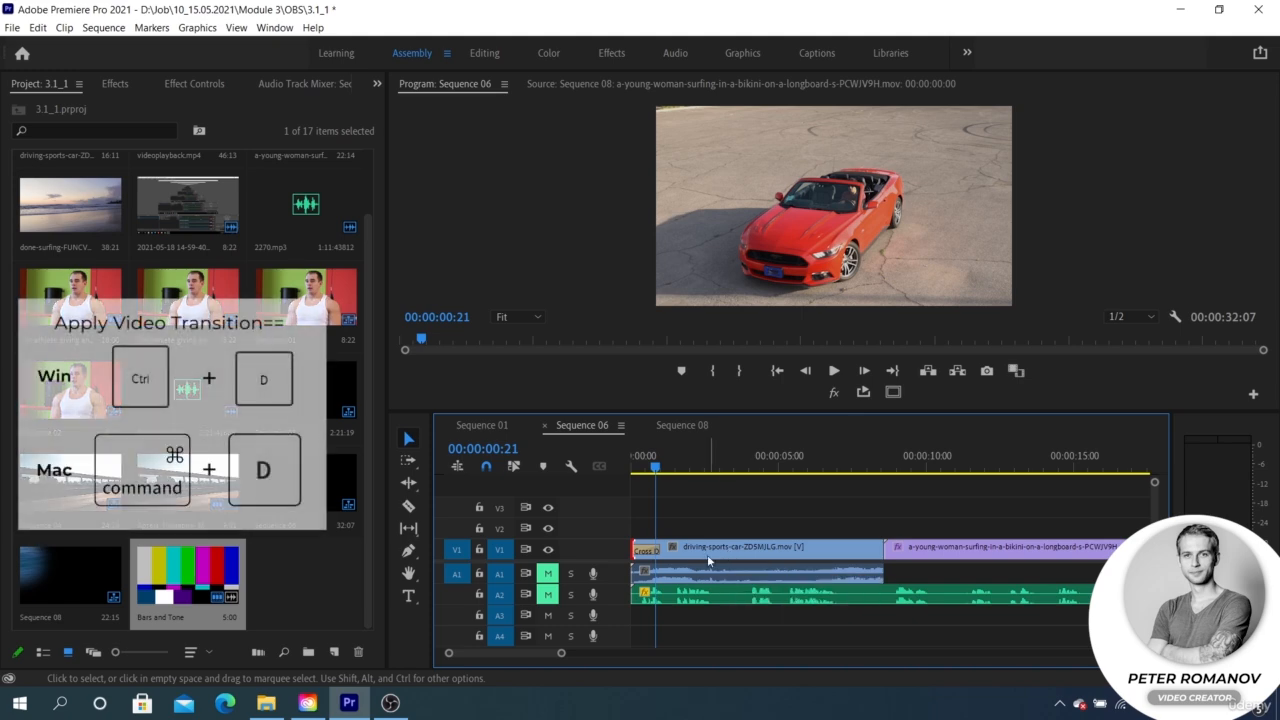
mouse_move(651, 480)
left_mouse_down()
mouse_move(633, 478)
mouse_move(670, 469)
left_mouse_up()
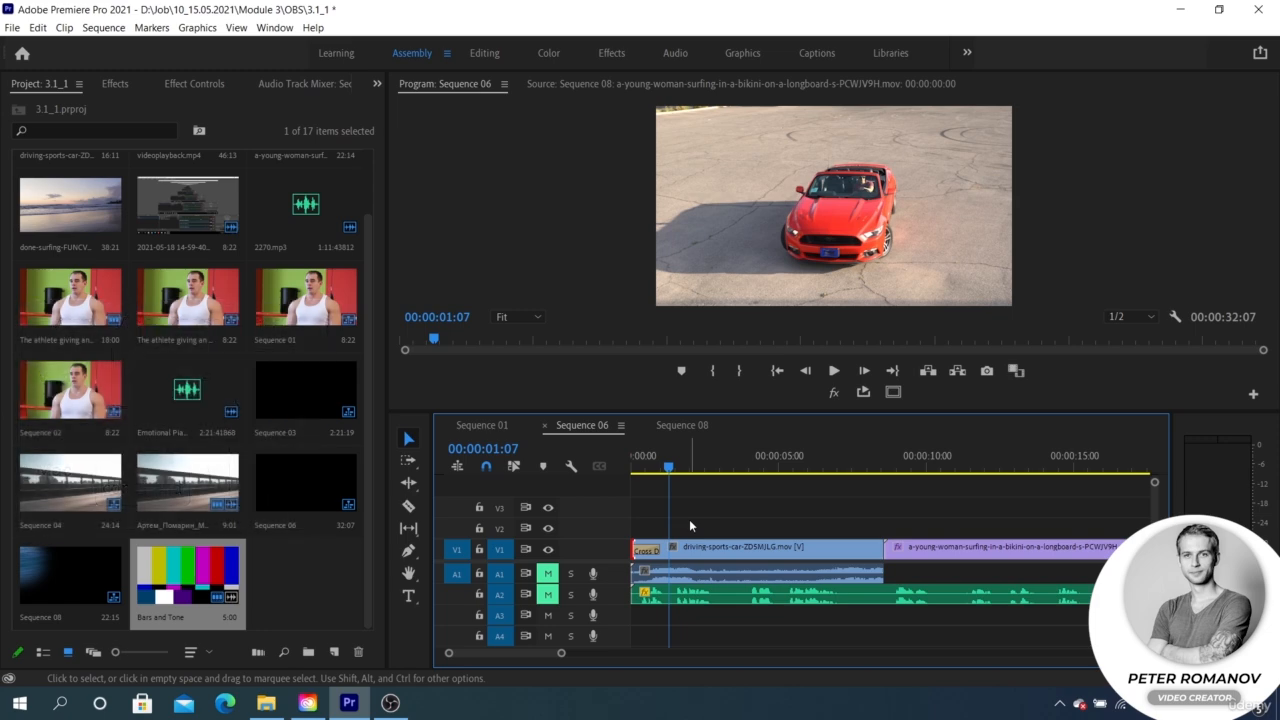
Step: Apply the default transition at the cut between the car and surfing clips, open its settings and preview it
scroll(725, 536, "down", 2)
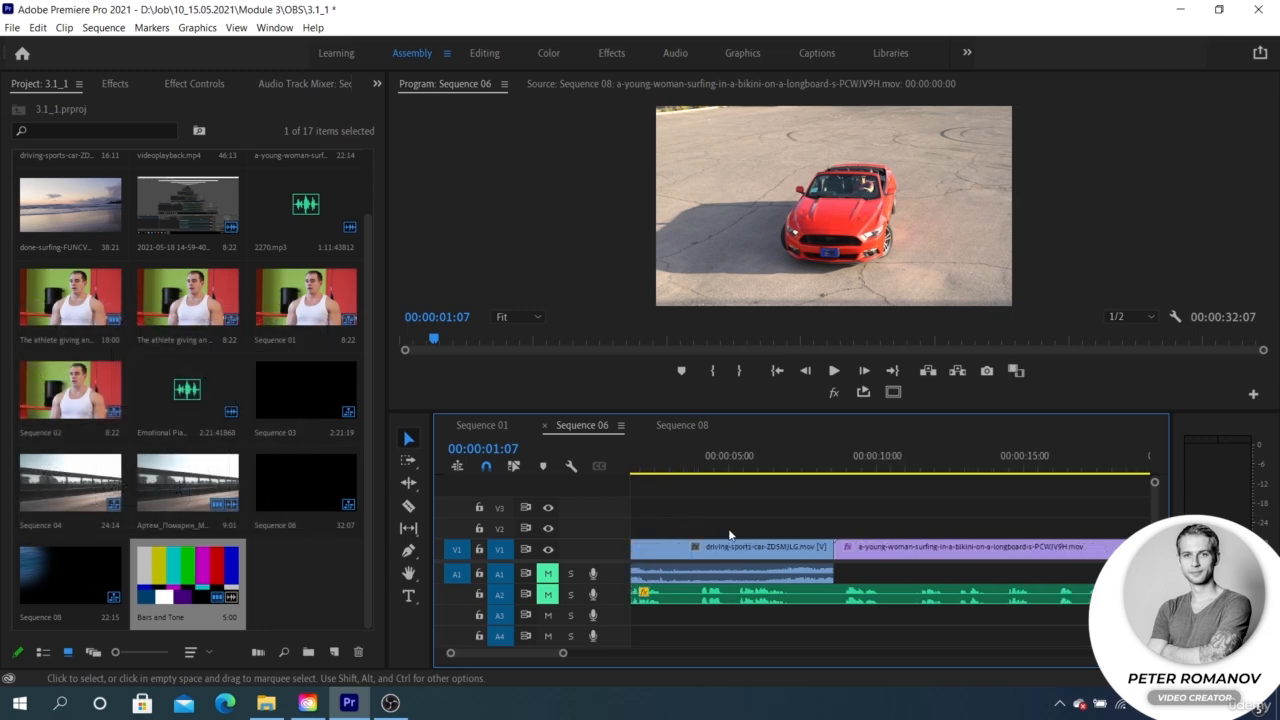
right_click(835, 556)
left_click(885, 647)
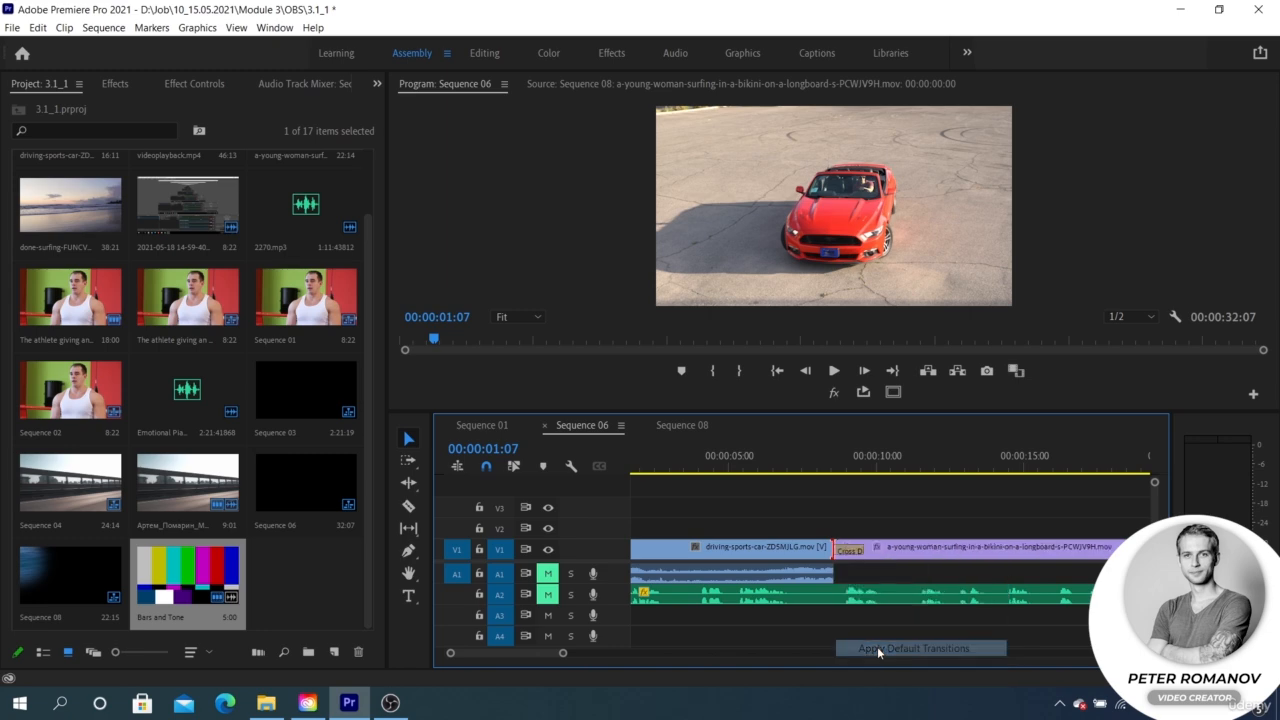
double_click(848, 550)
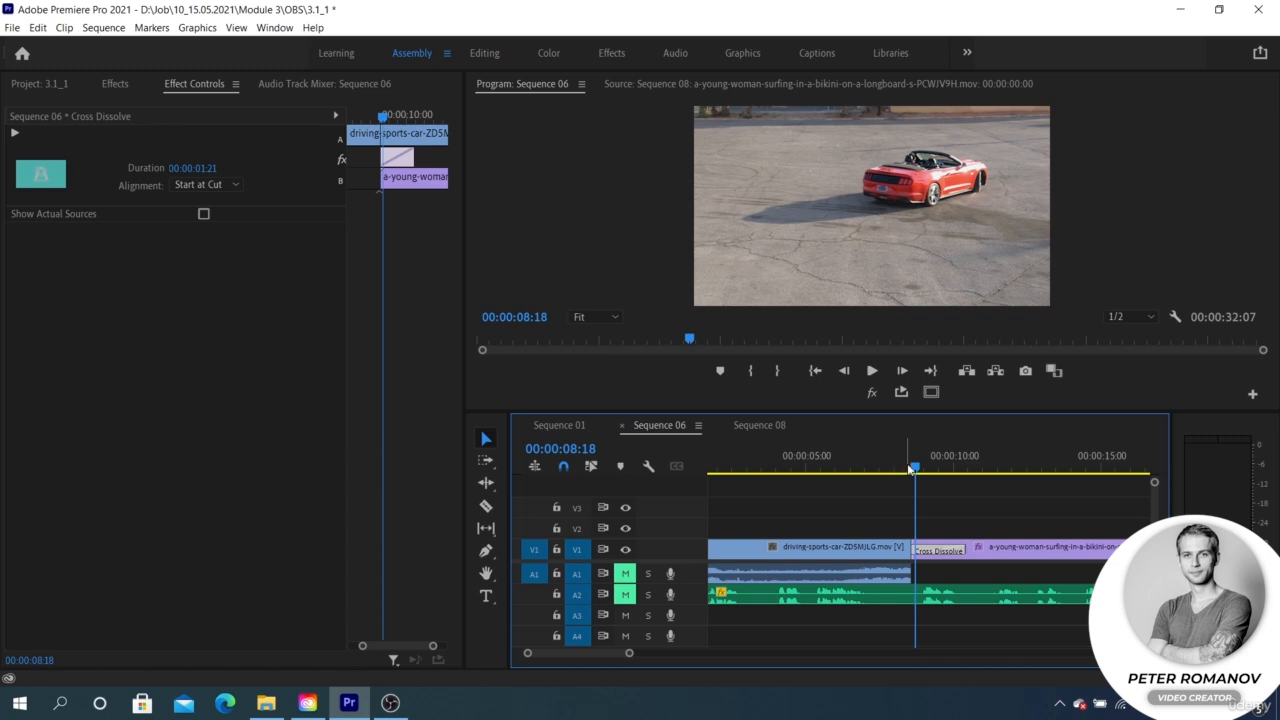
mouse_move(914, 468)
left_mouse_down()
mouse_move(946, 470)
mouse_move(916, 470)
left_mouse_up()
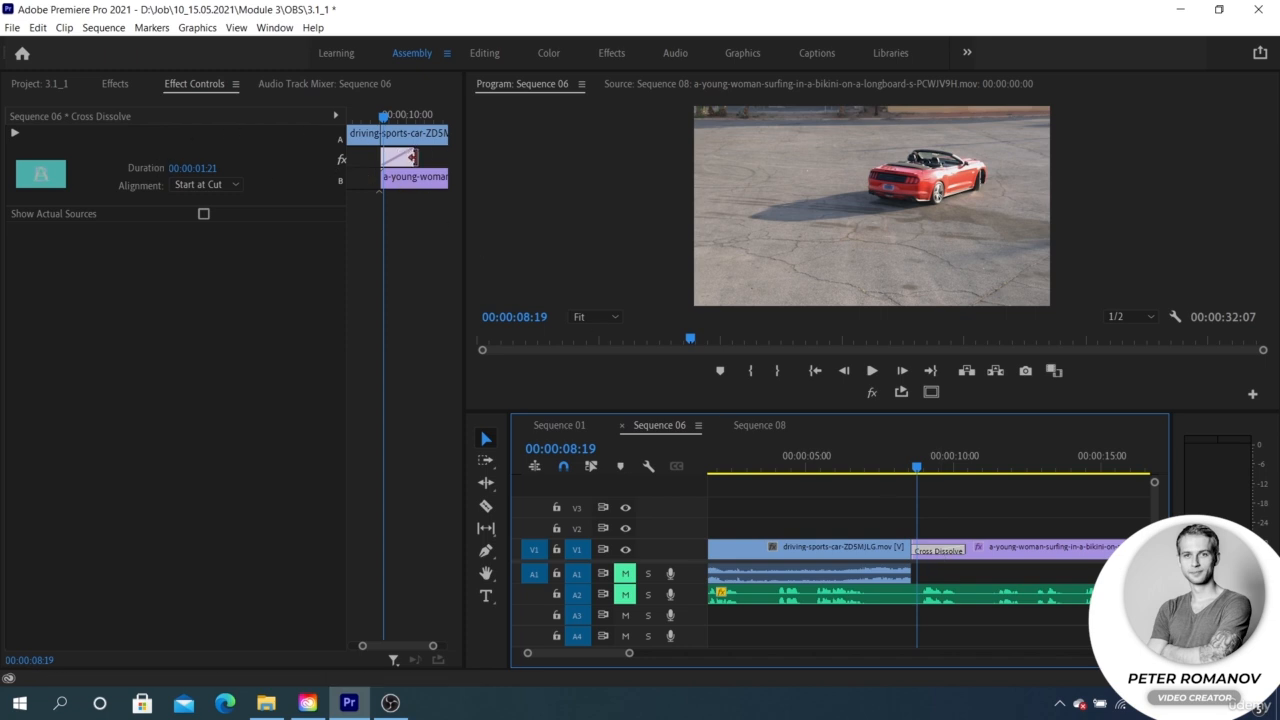
Step: Extend the Cross Dissolve between the car and surfing clips to about 00:00:04:13, starting before the cut, and scrub back to its beginning
left_click_drag(412, 157, 363, 188)
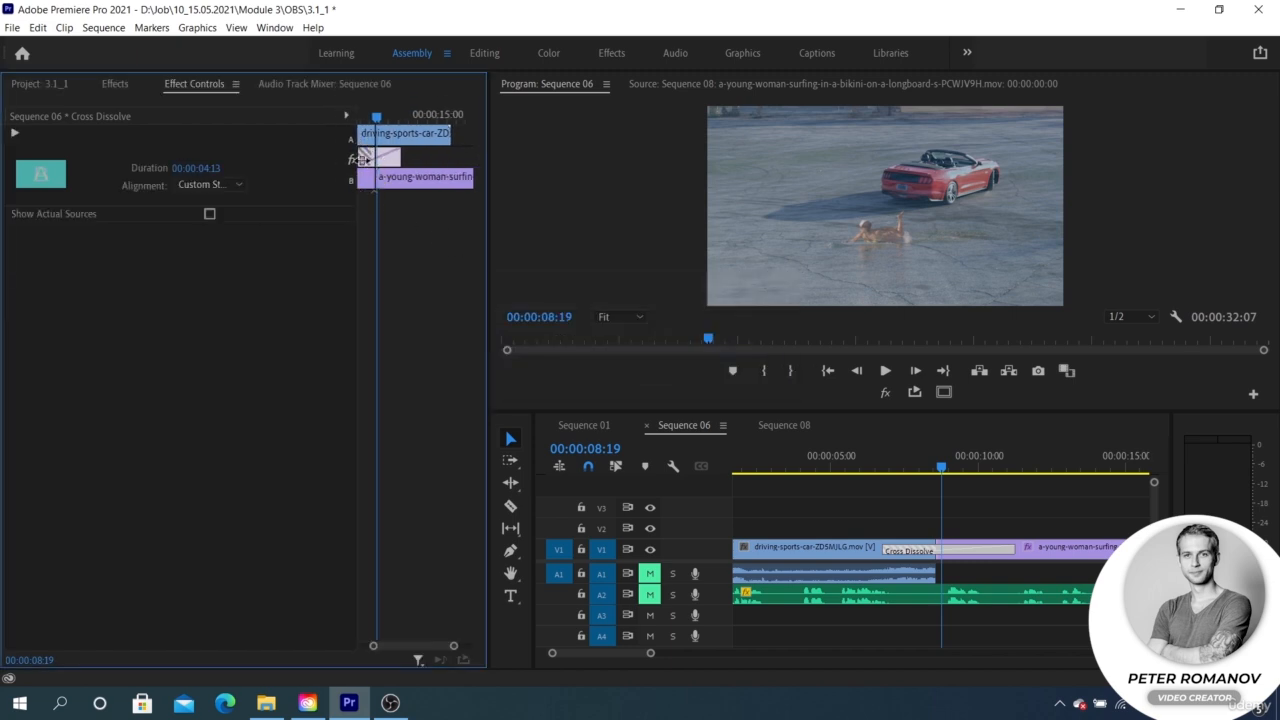
left_click_drag(488, 160, 628, 186)
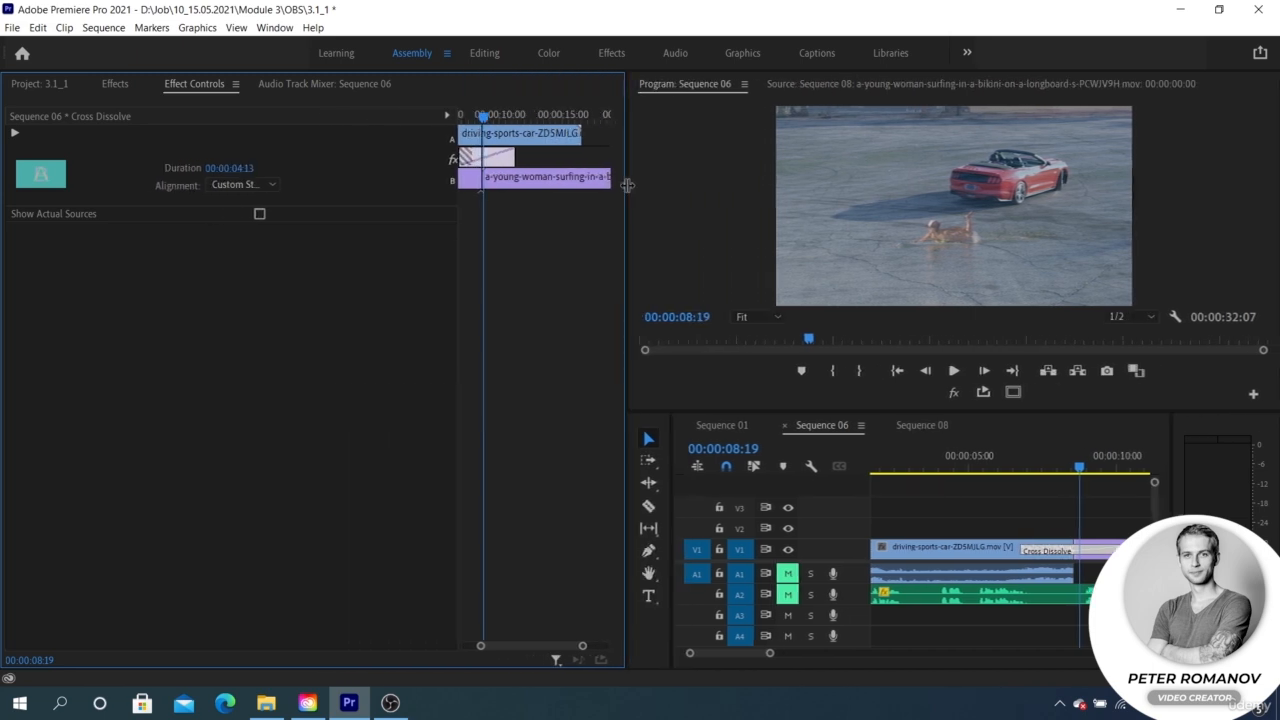
left_click_drag(452, 190, 362, 180)
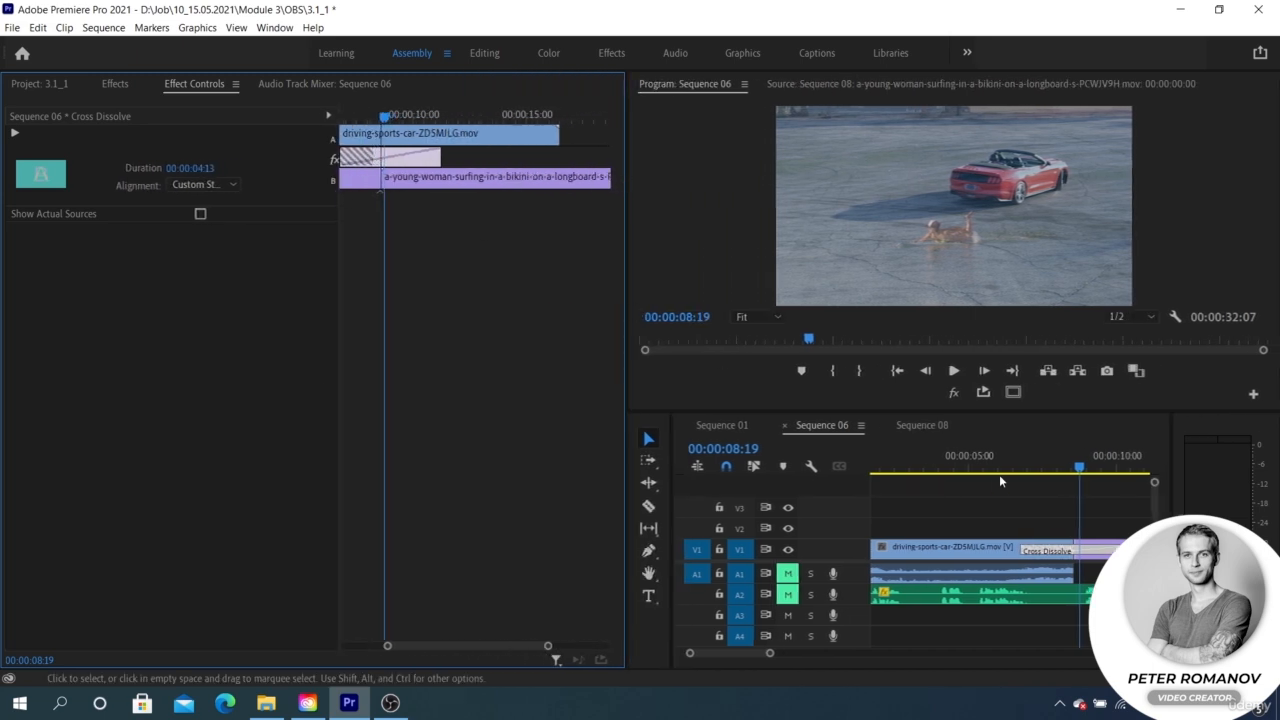
left_click_drag(1079, 468, 1040, 478)
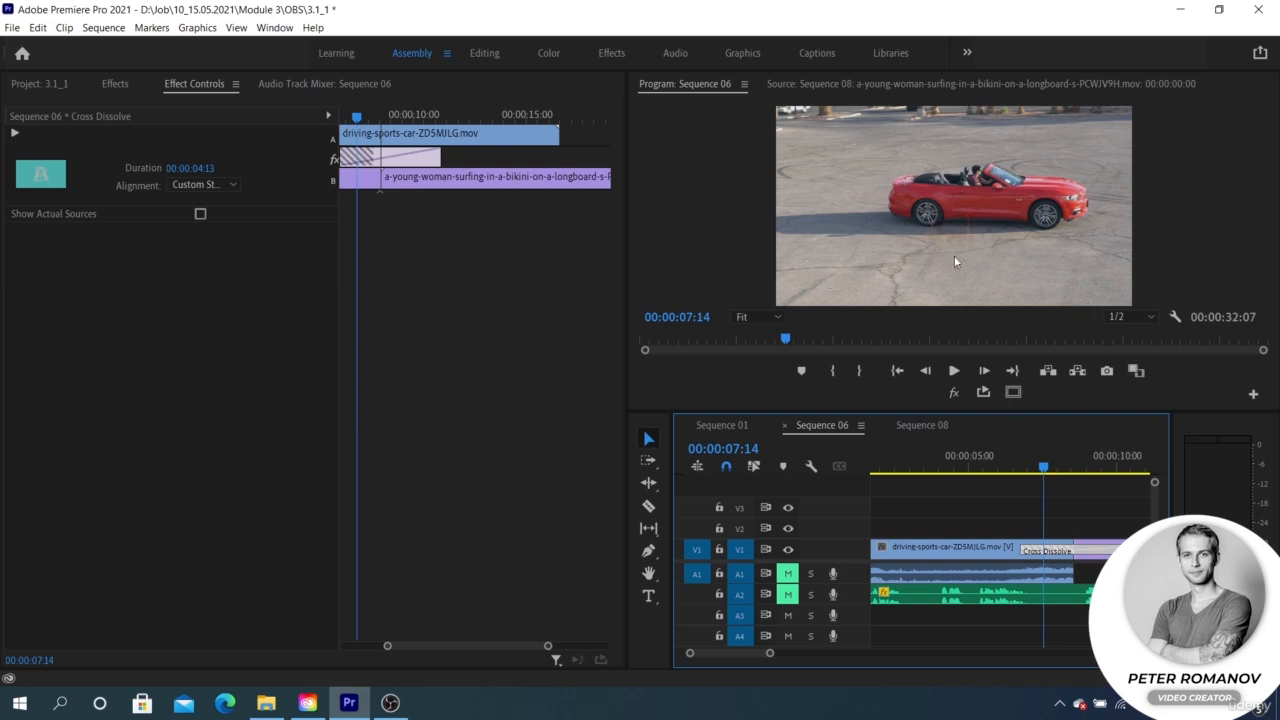
Step: Examine the Cross Dissolve in the Program monitor at 50% magnification, scrub forward, and return the view to Fit
left_click(770, 316)
left_click(759, 372)
left_click(764, 316)
left_click(757, 391)
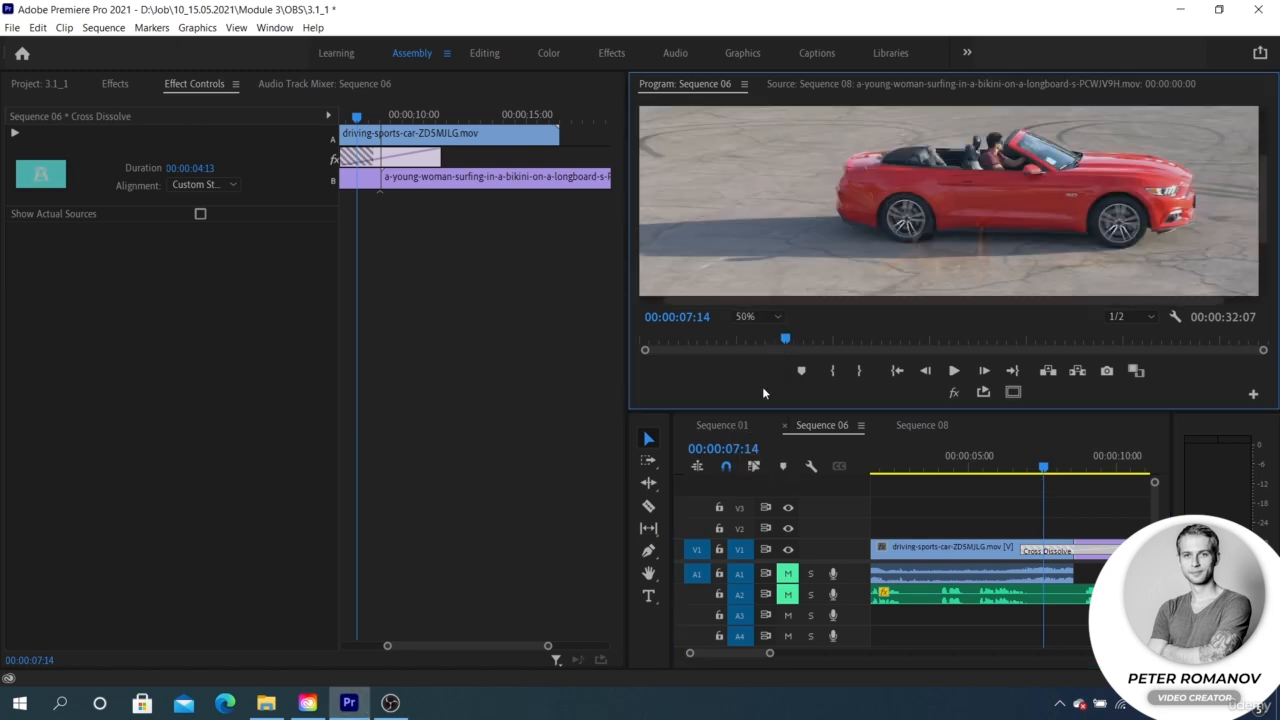
scroll(1099, 215, "down", 2)
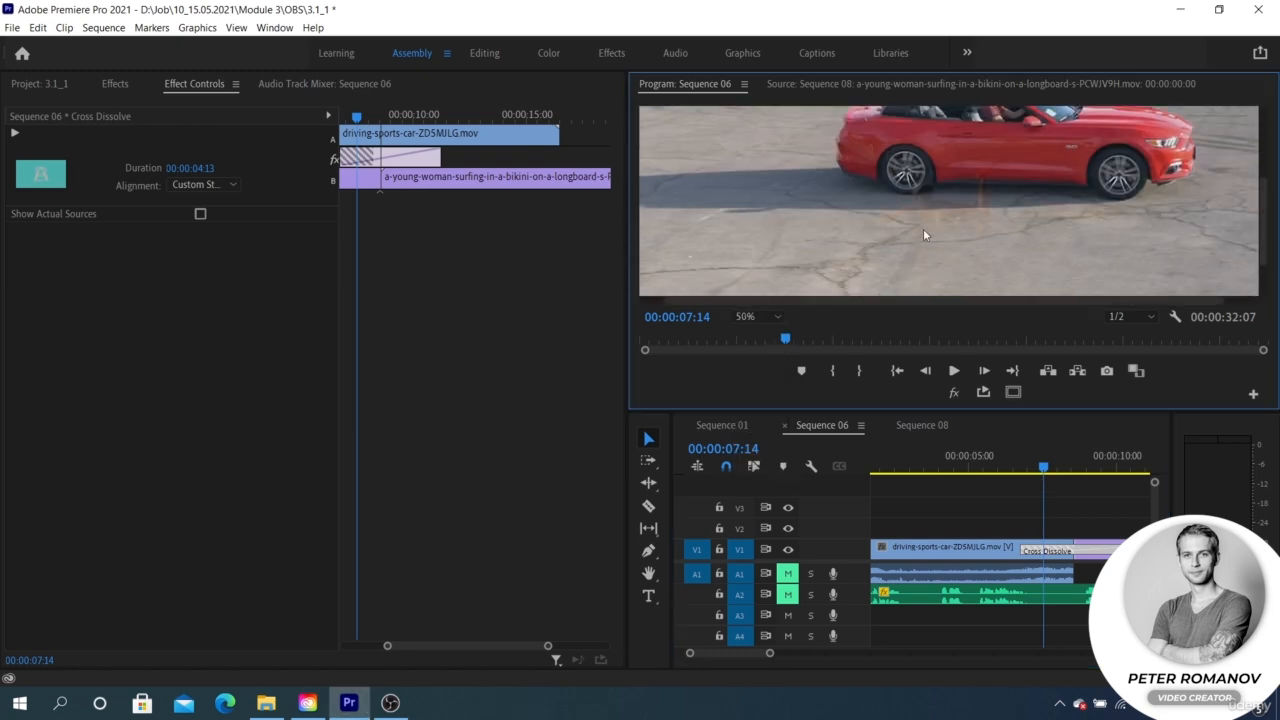
left_click_drag(1043, 468, 1069, 470)
left_click(757, 316)
left_click(755, 332)
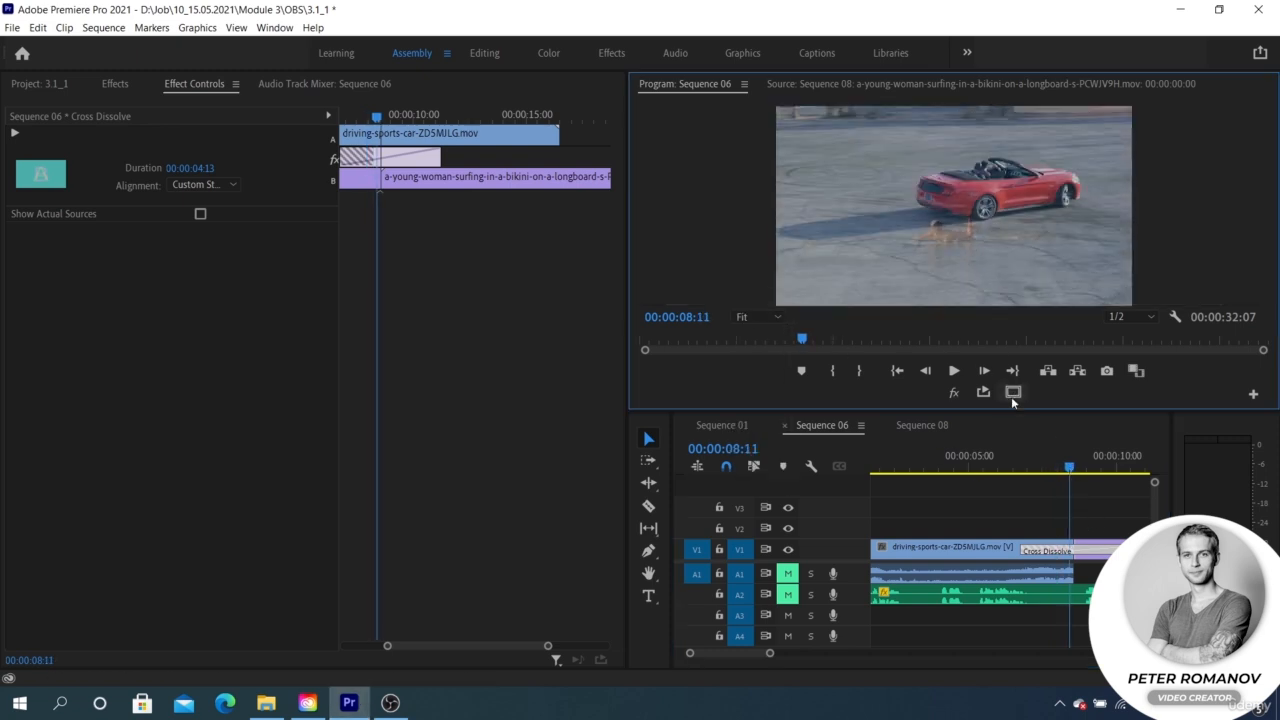
Step: Preview the Cross Dissolve around 00:00:10:01 and shift the transition so it starts at the cut
scroll(975, 466, "down", 4)
left_click(969, 467)
left_click_drag(969, 467, 1017, 469)
left_click_drag(378, 151, 433, 151)
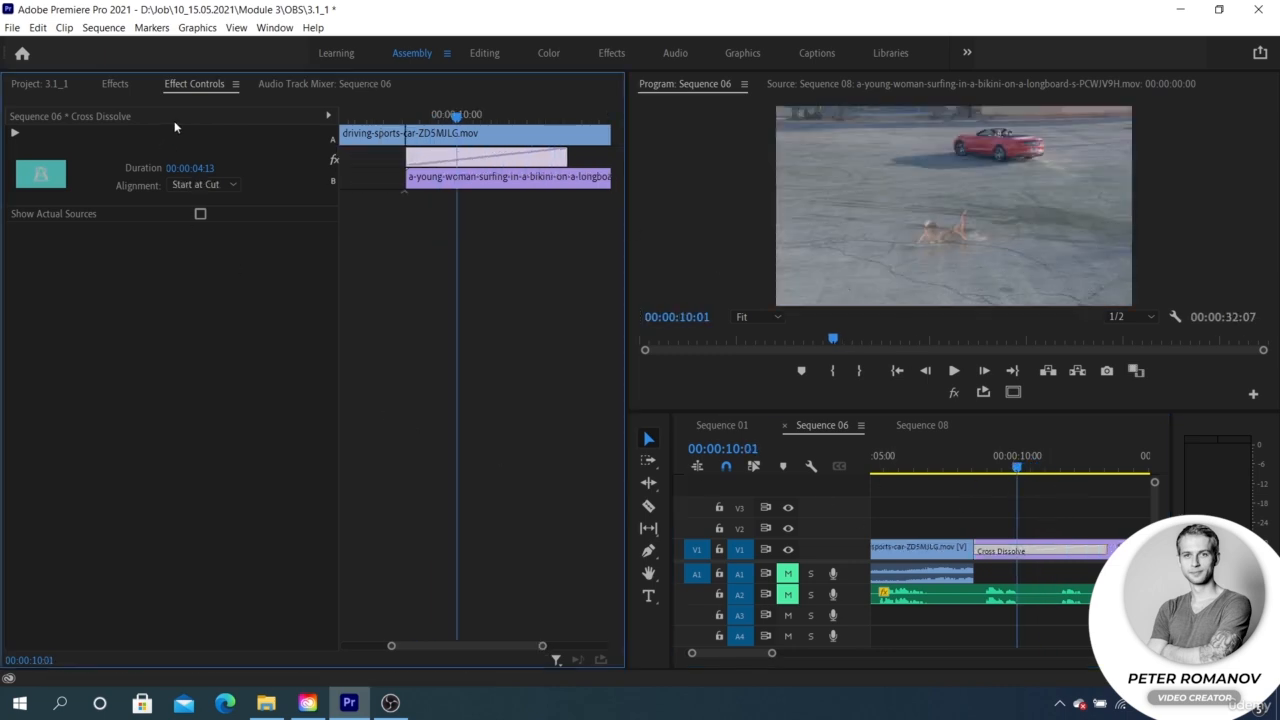
Step: Show the Video Transitions effects and delete the Cross Dissolve between the car and surfing clips
left_click(115, 83)
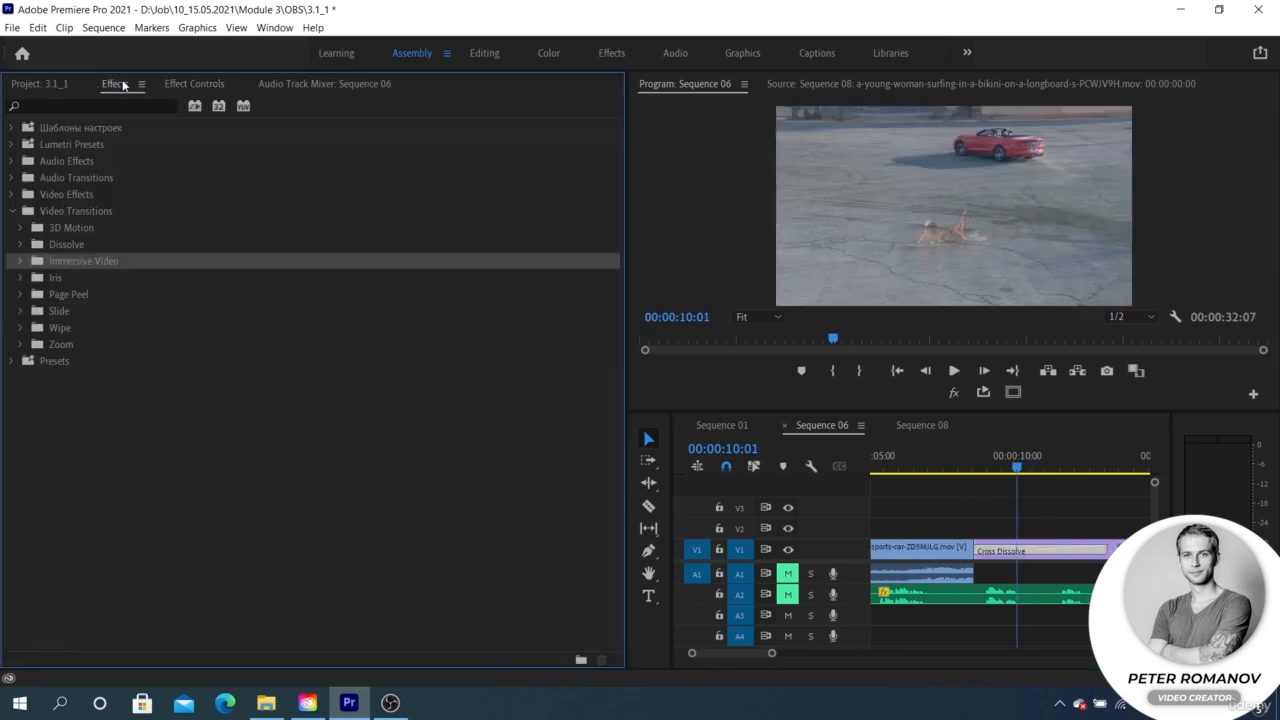
left_click(12, 211)
left_click(12, 212)
left_click(140, 212)
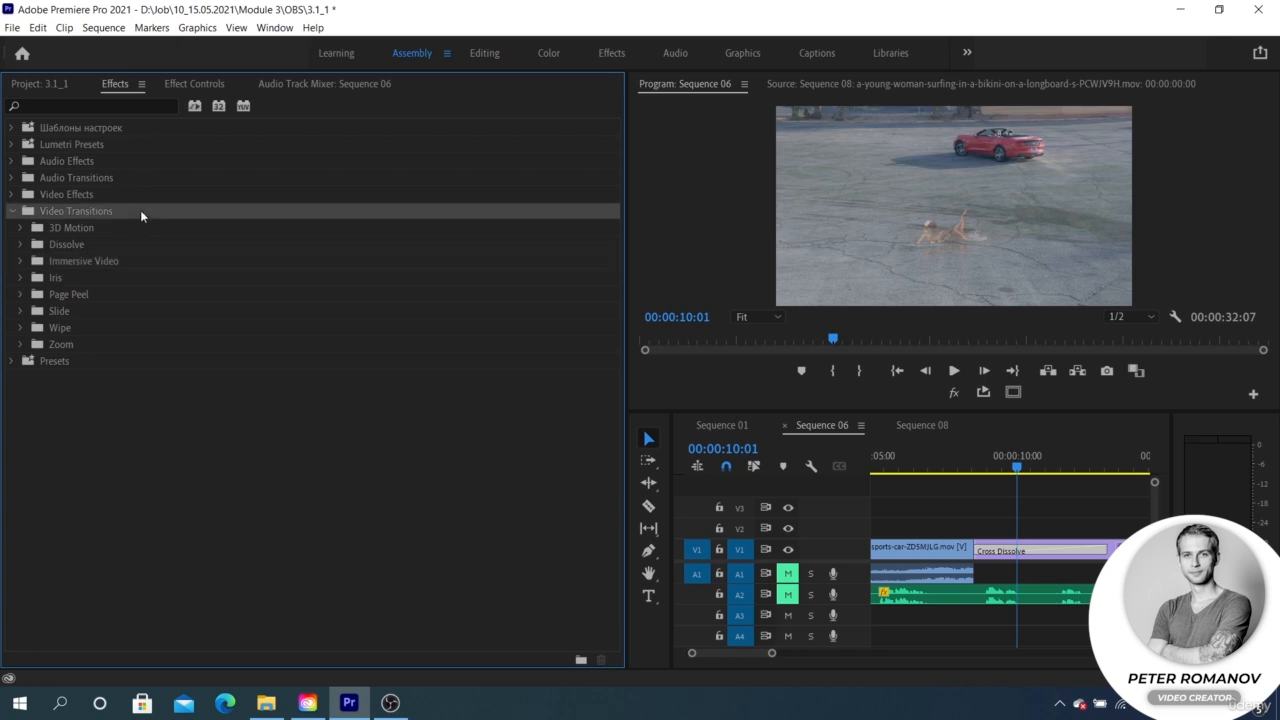
left_click(1040, 551)
key("Delete")
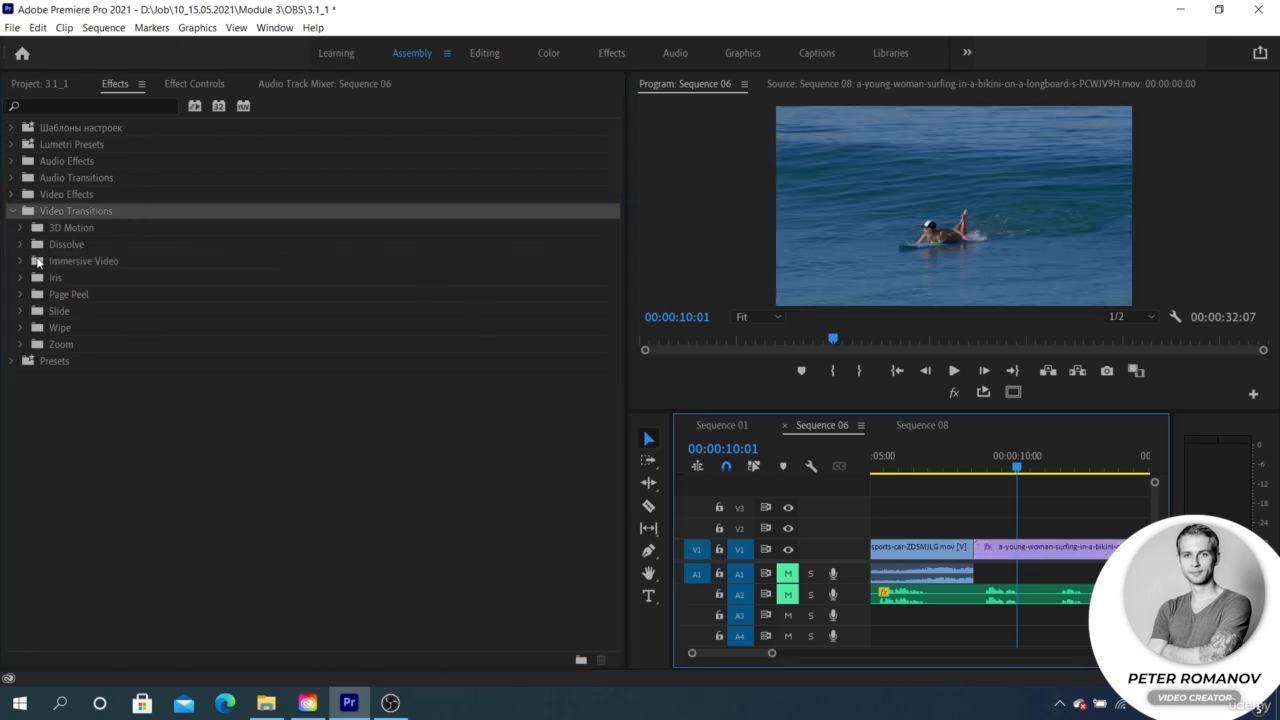
Step: Look through the Immersive Video, Dissolve and 3D Motion transition folders
left_click(21, 262)
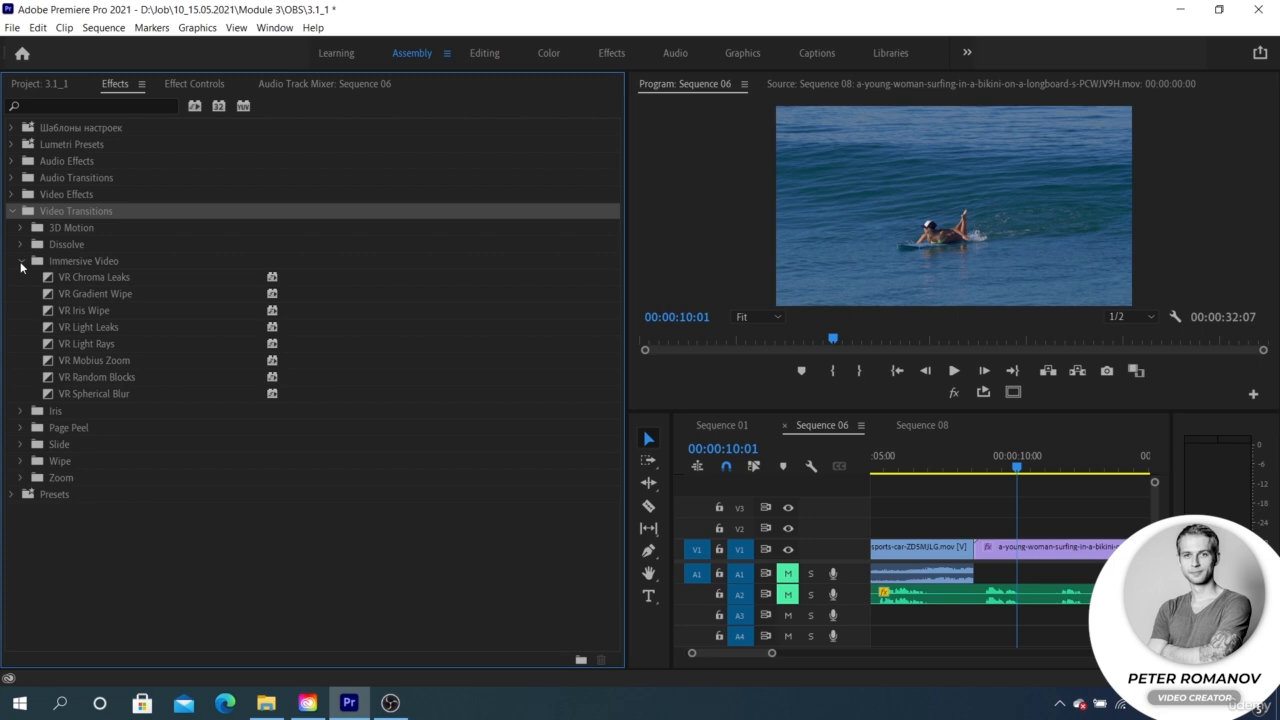
left_click(21, 262)
left_click(21, 245)
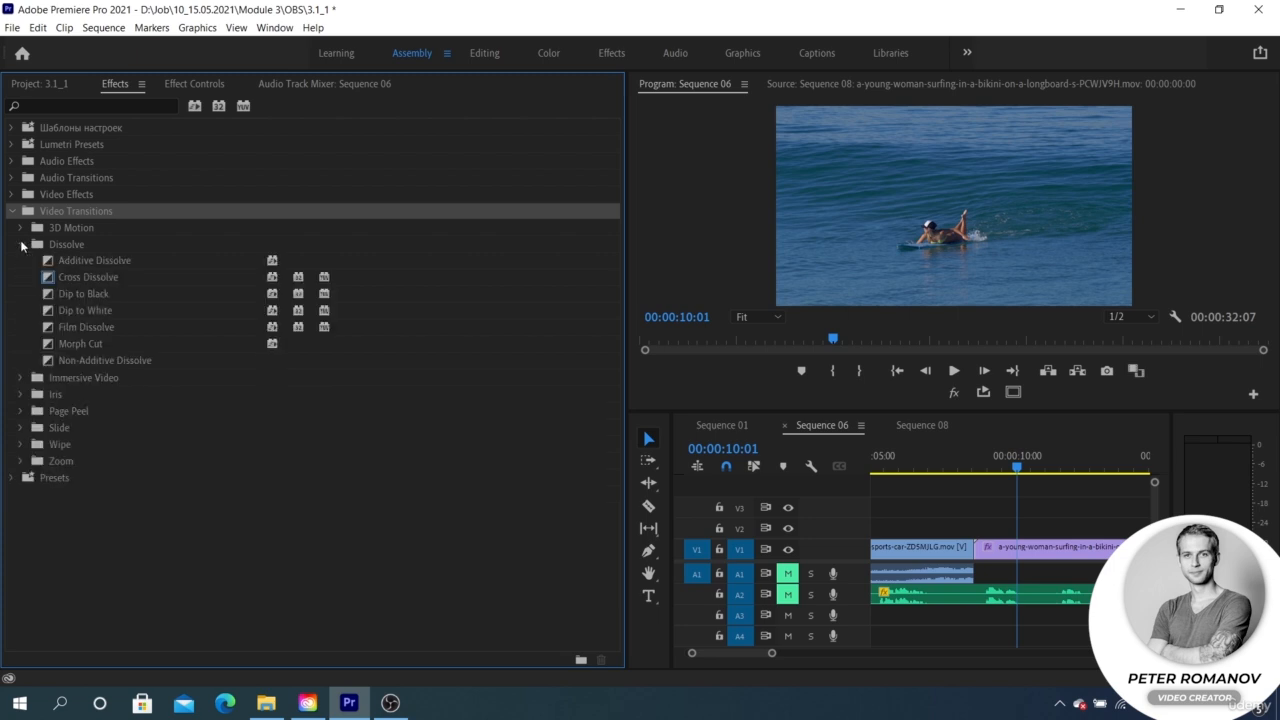
left_click(21, 245)
left_click(20, 228)
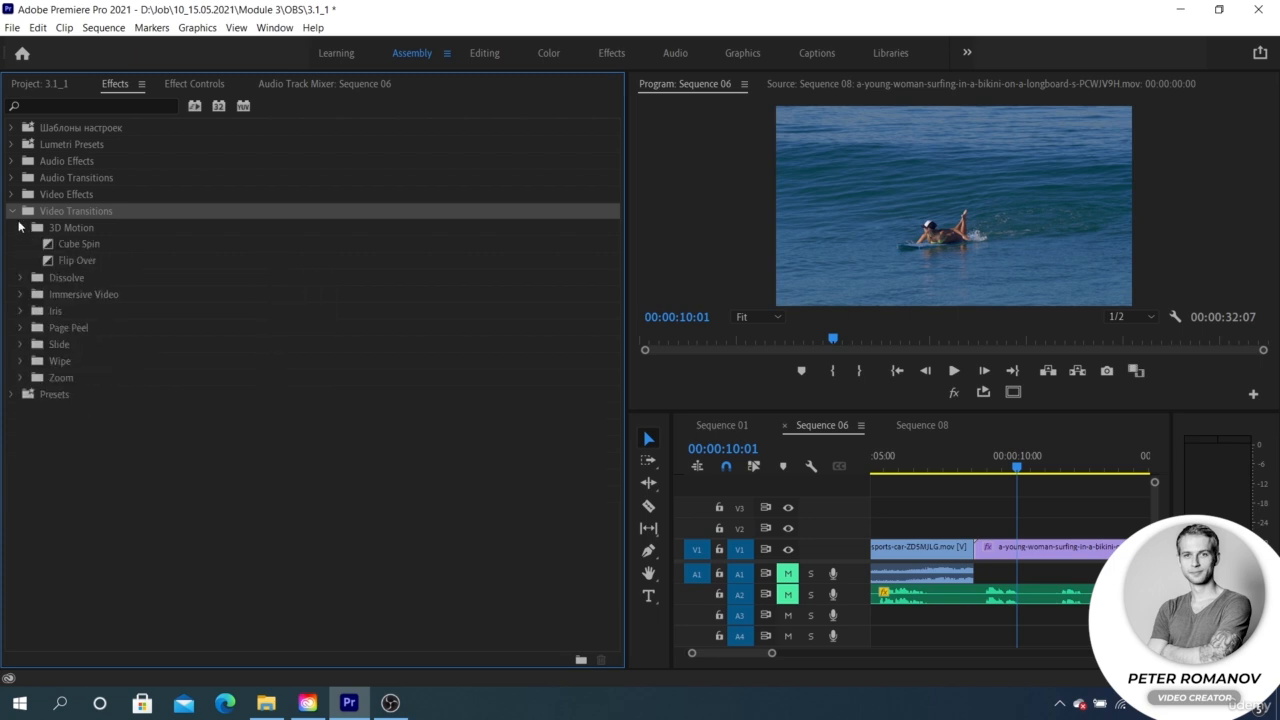
left_click(20, 228)
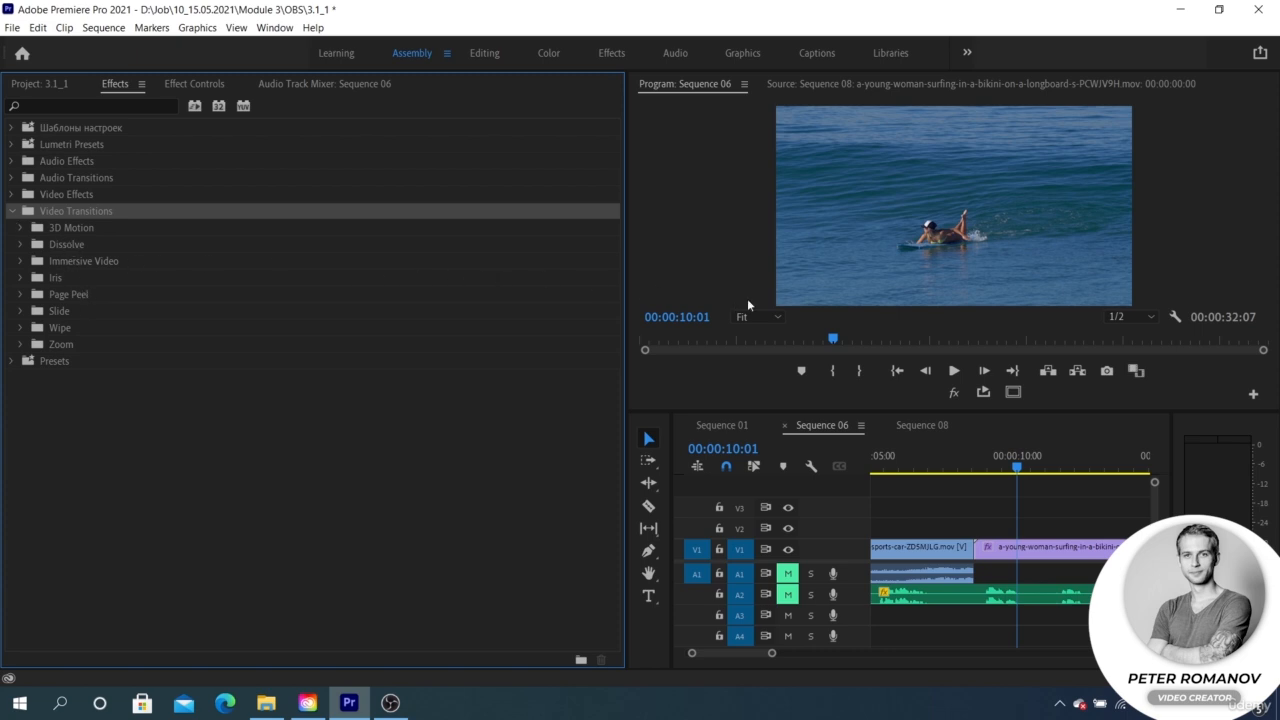
Step: Try the Slide transition at the cut between the car and surfing clips, scrub into it, and remove it
left_click(941, 452)
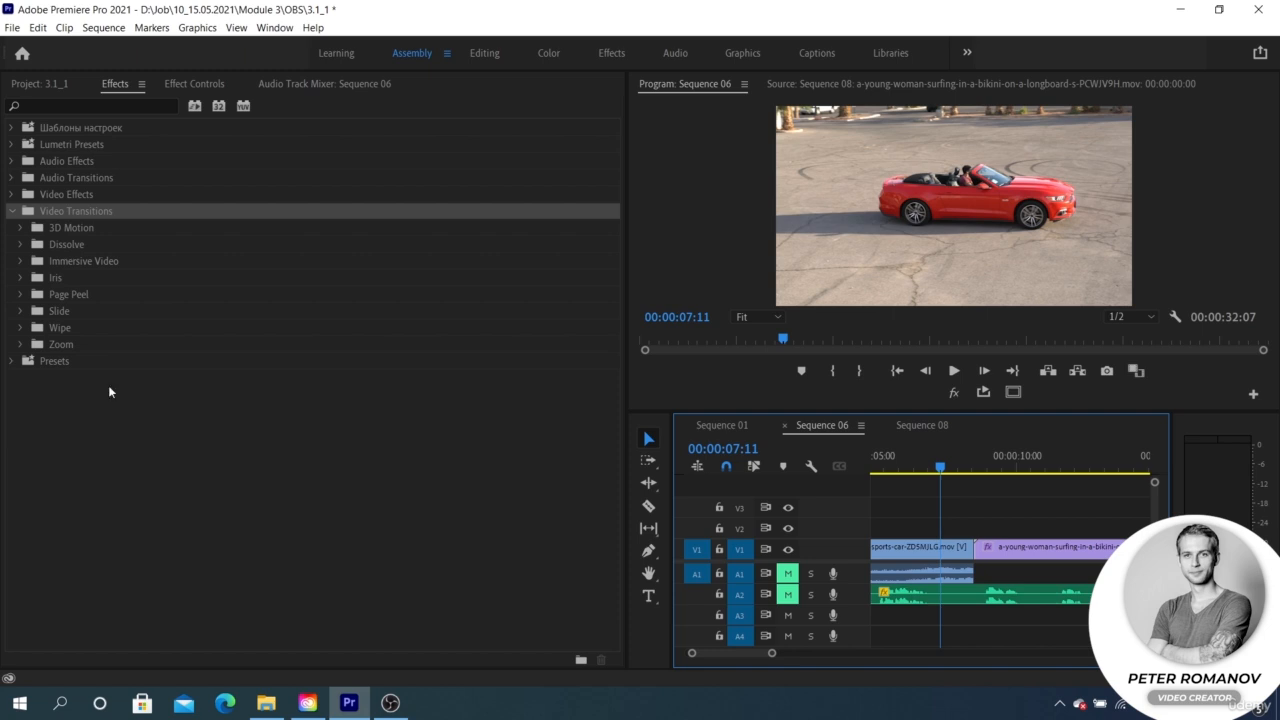
left_click(69, 313)
double_click(69, 313)
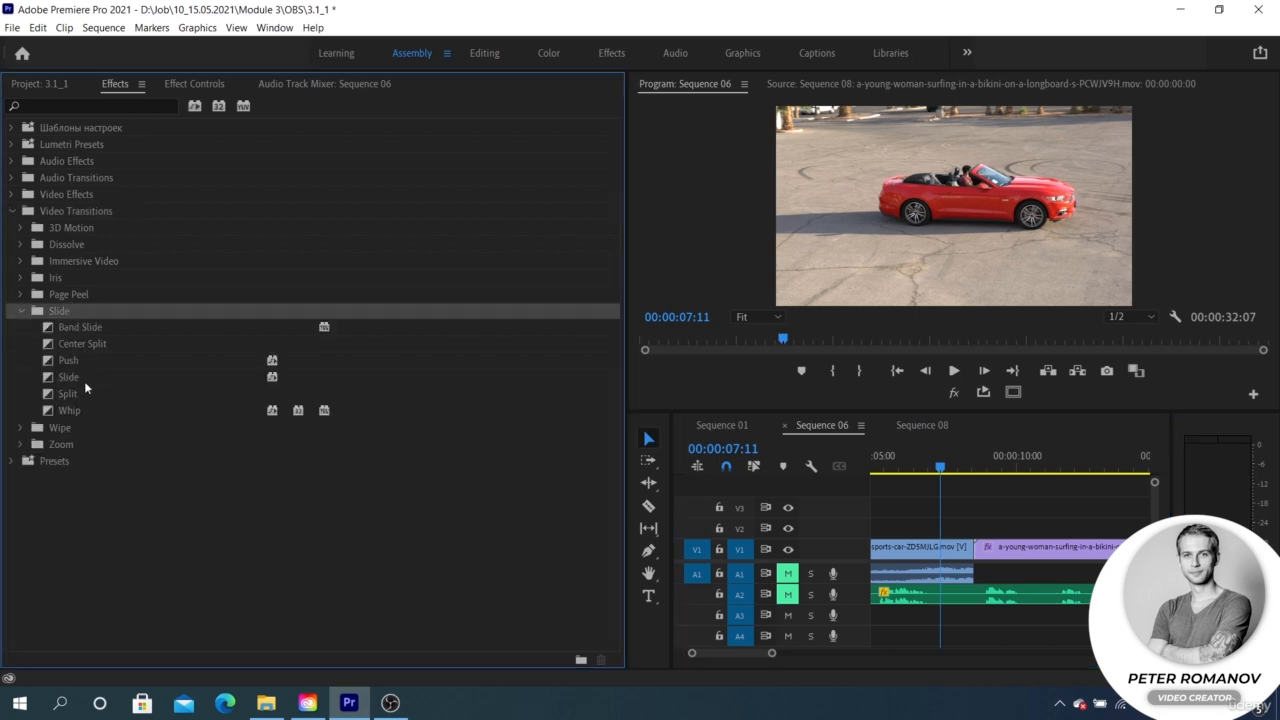
left_click_drag(78, 376, 976, 549)
mouse_move(965, 468)
left_mouse_down()
mouse_move(995, 472)
mouse_move(970, 469)
left_mouse_up()
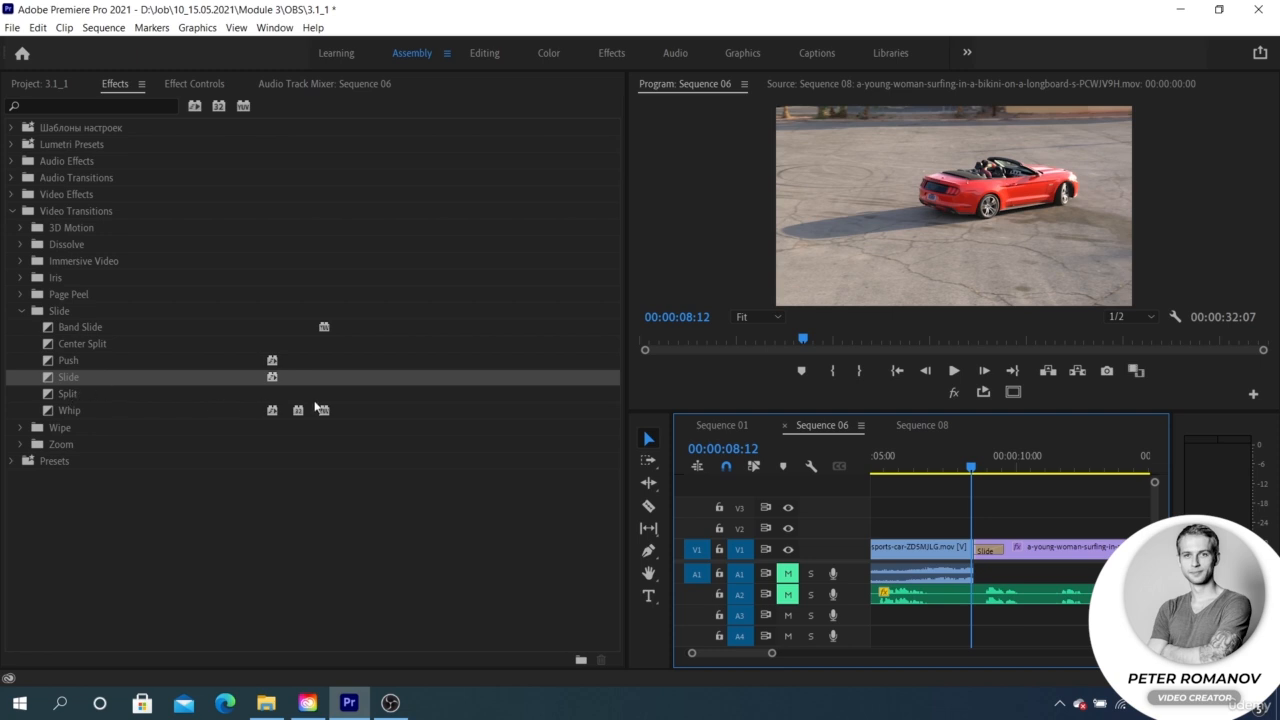
left_click(989, 553)
key("Delete")
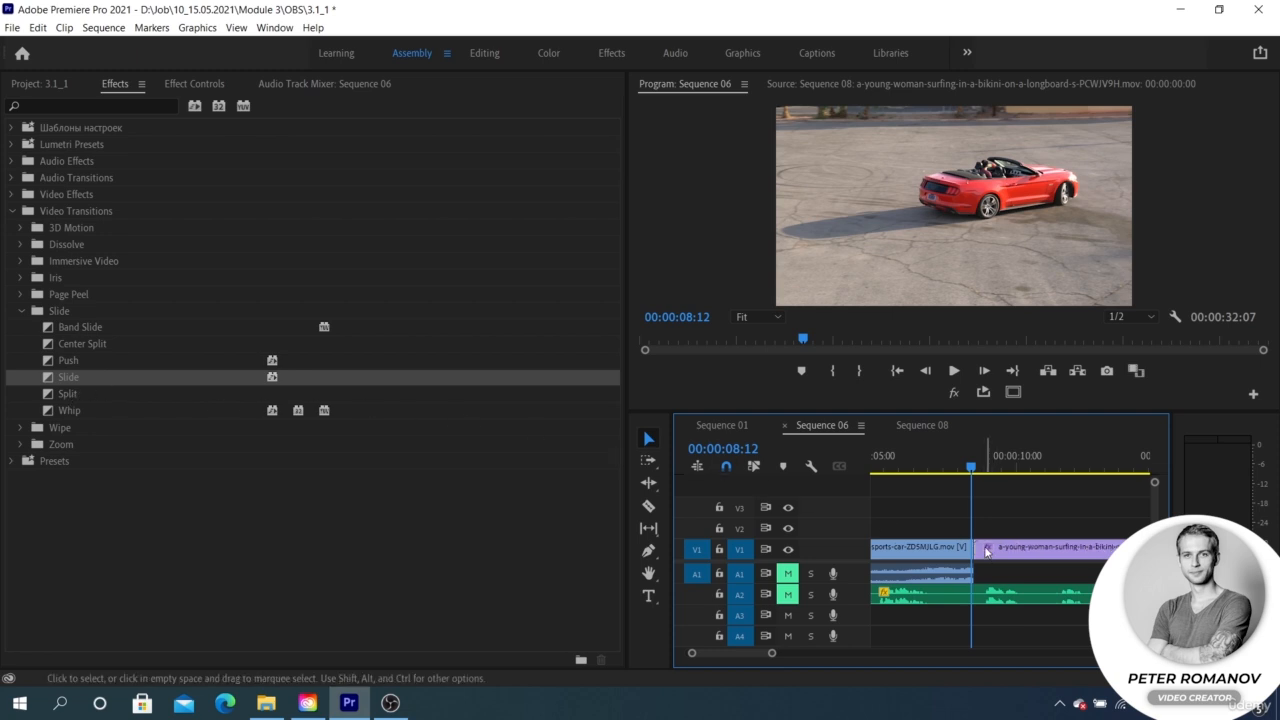
Step: Apply the Slide transition at the cut between the car and surfing clips and preview it up to 00:00:08:24
key("Down")
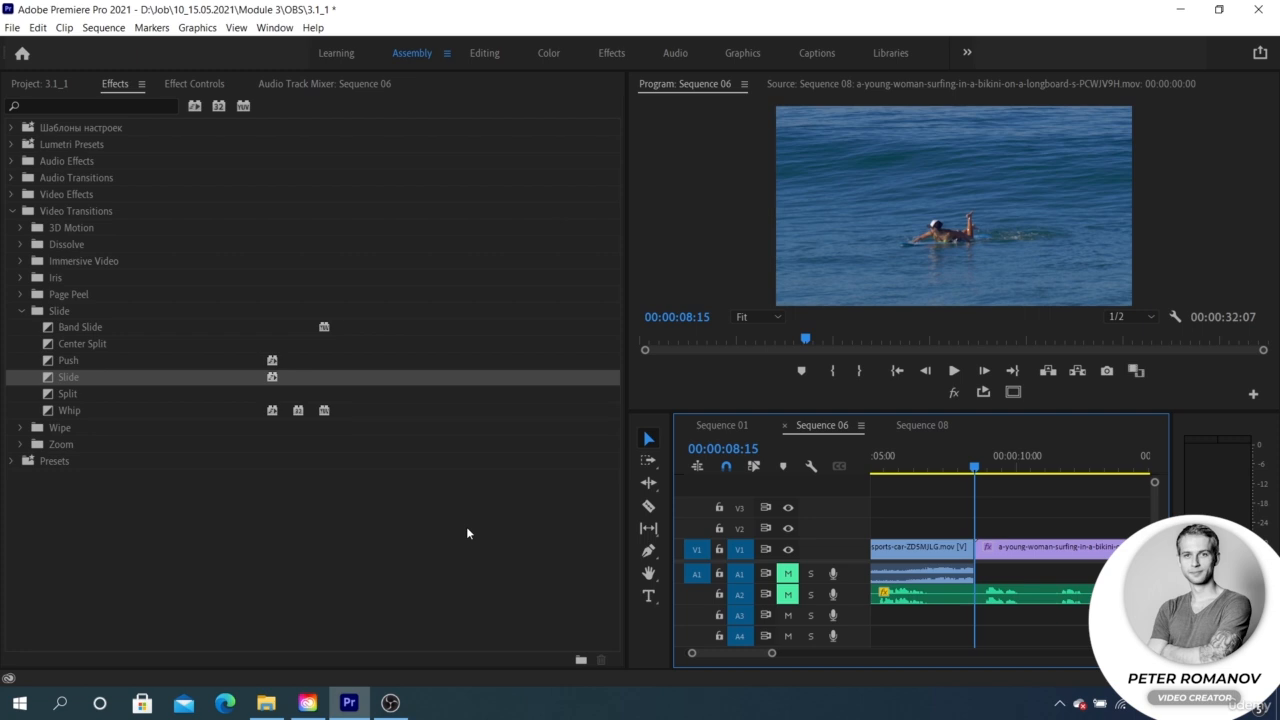
left_click(80, 327)
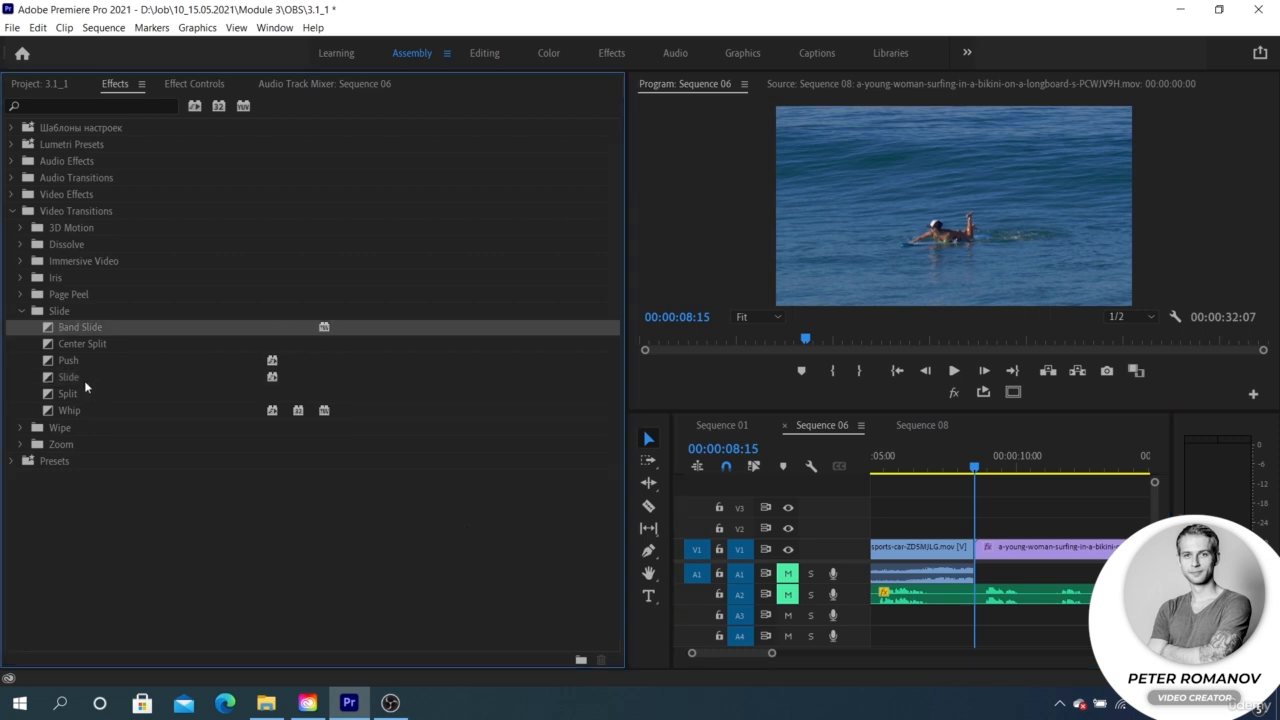
left_click_drag(85, 381, 967, 528)
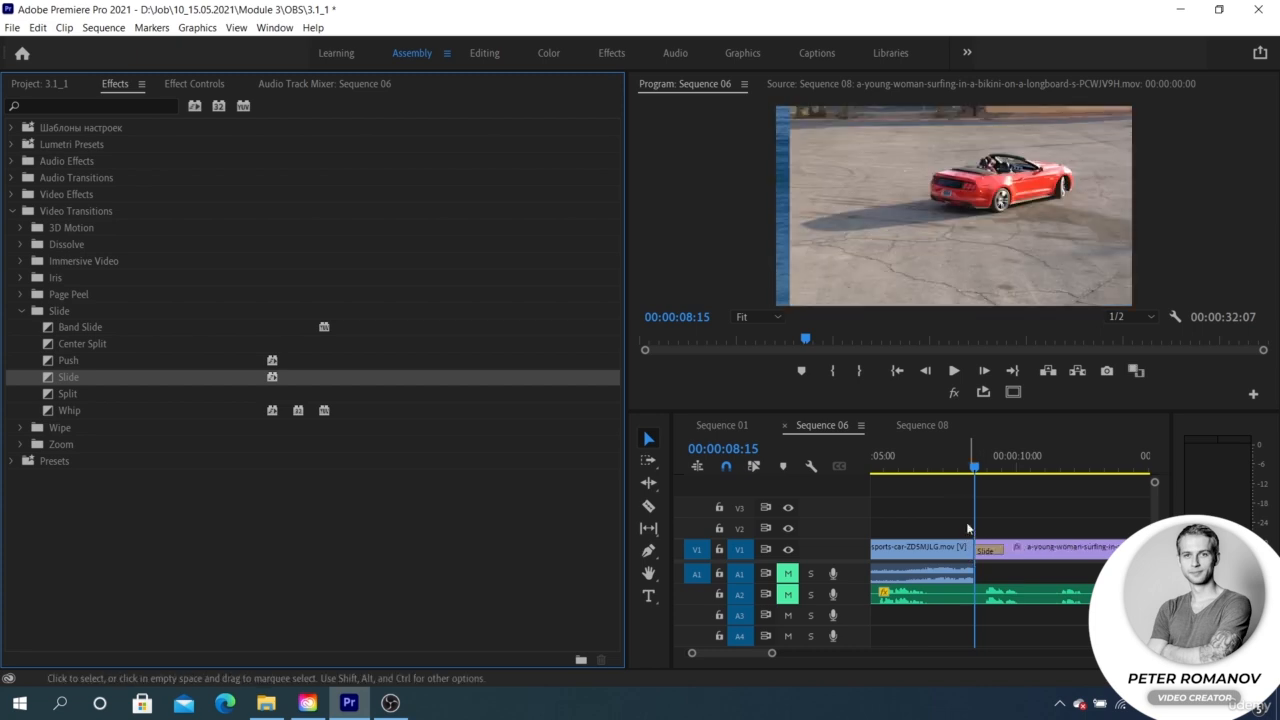
left_click(983, 470)
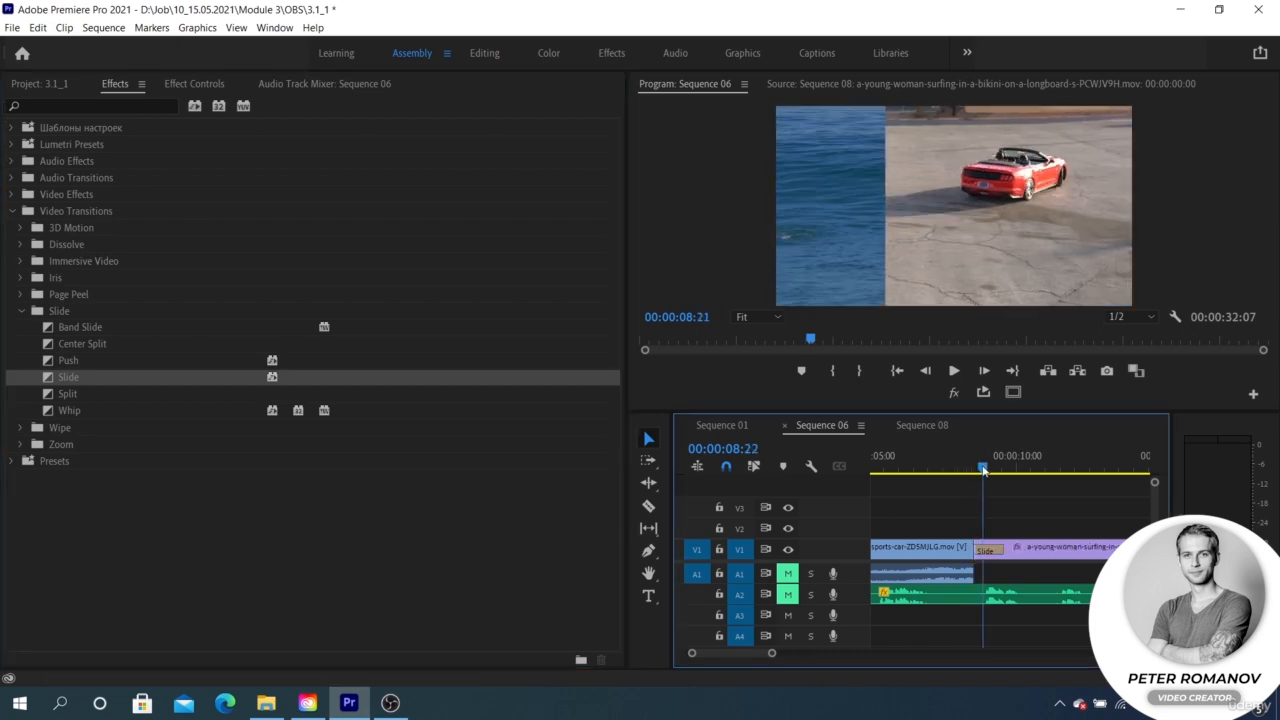
mouse_move(983, 470)
left_mouse_down()
mouse_move(997, 470)
mouse_move(971, 470)
mouse_move(985, 468)
left_mouse_up()
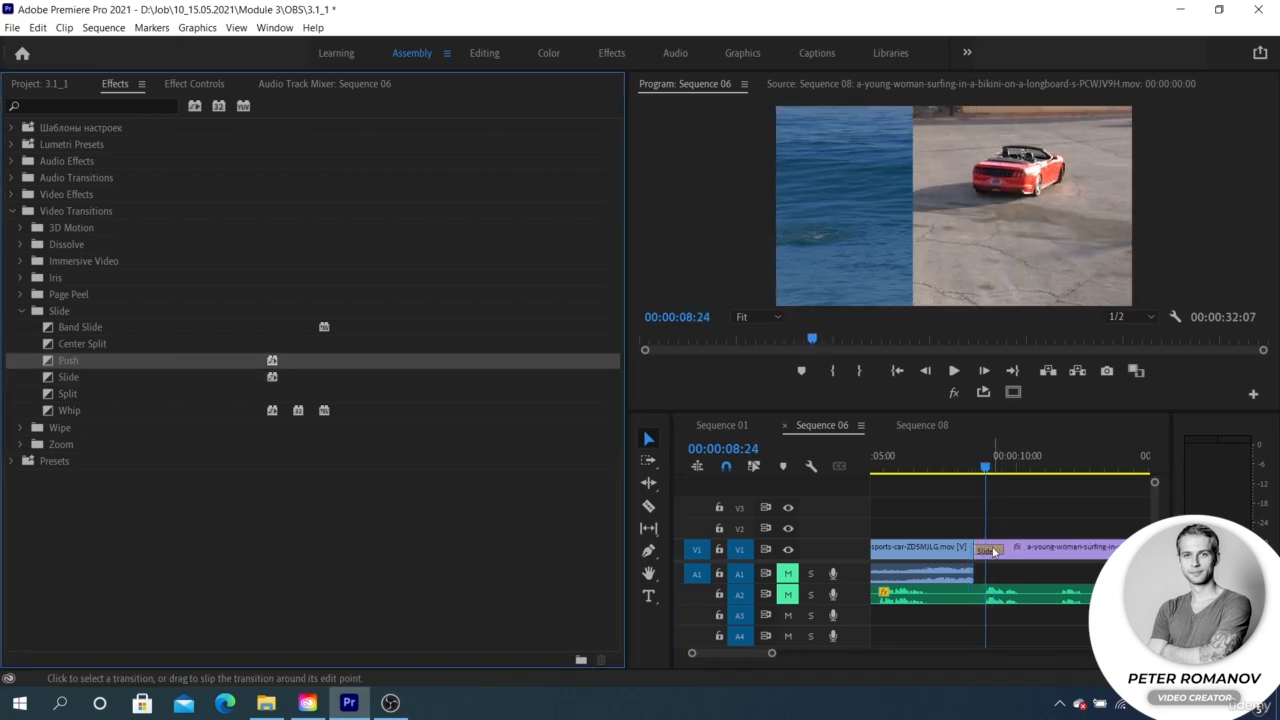
Step: Open the Slide transition's settings, try a diagonal slide from the upper-left corner, and make image B slide in from the right
left_click(989, 551)
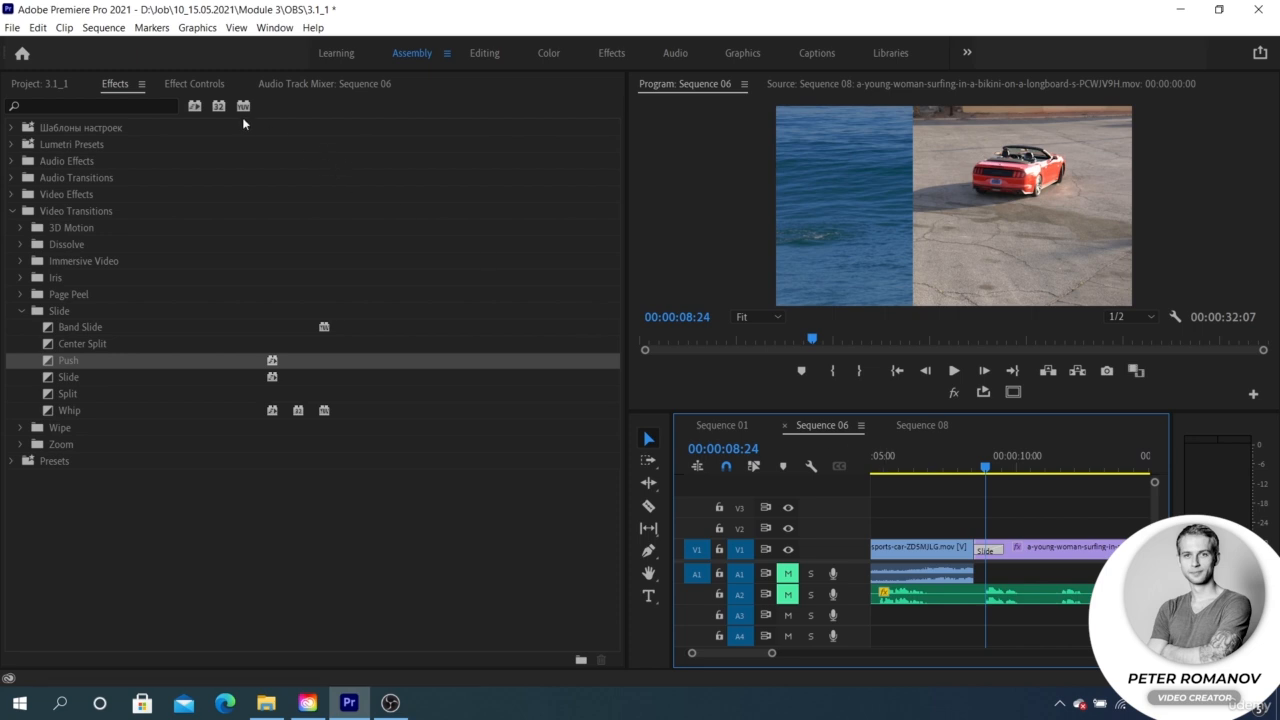
left_click(196, 84)
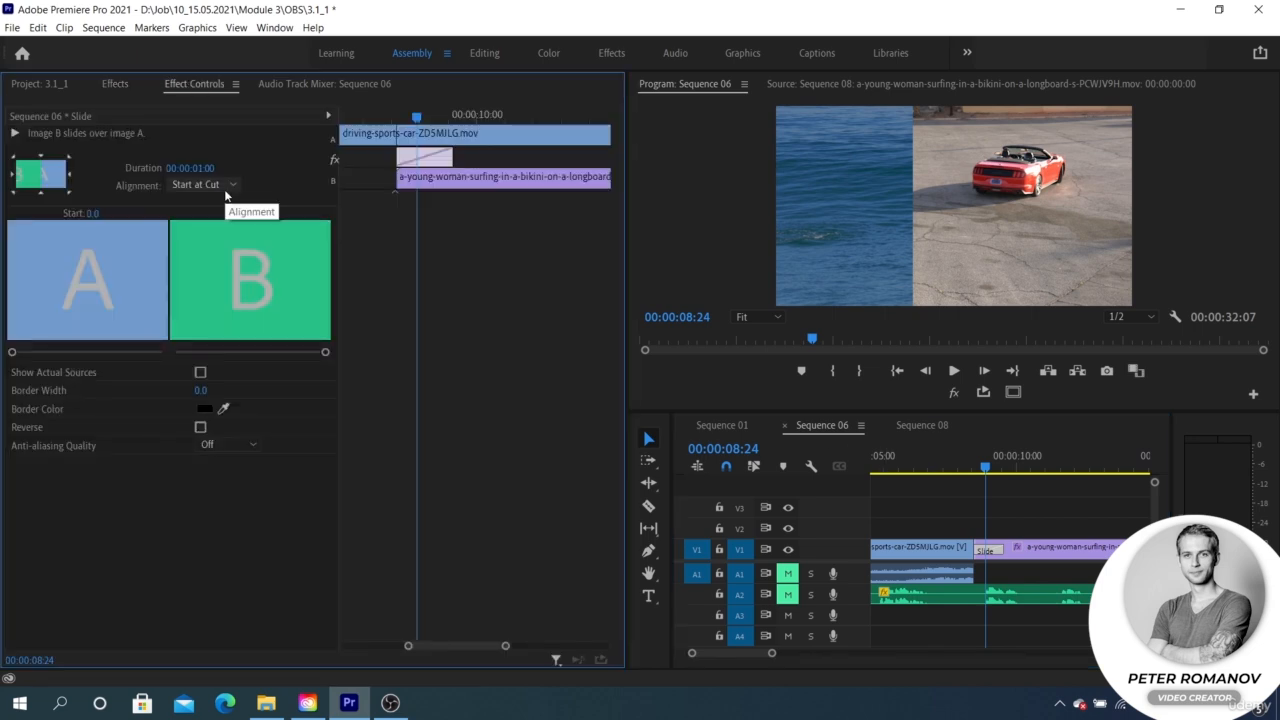
left_click(14, 160)
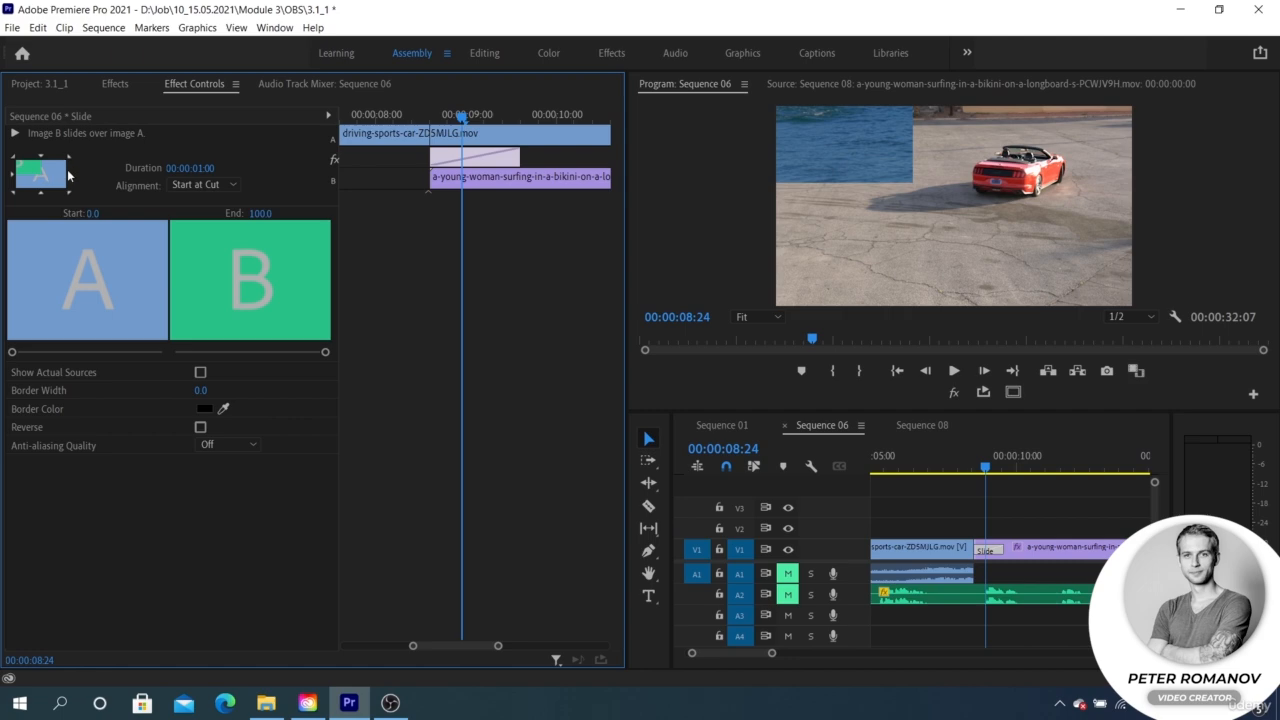
left_click(68, 175)
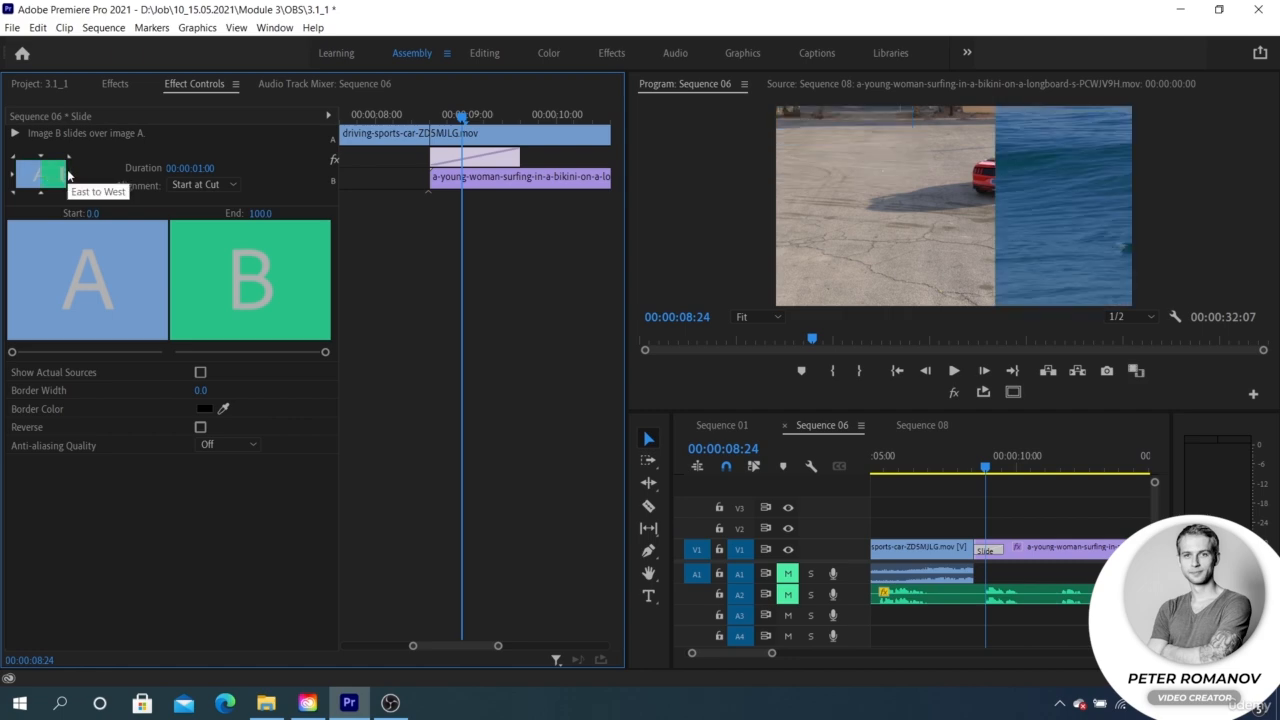
Step: Make image B slide in from the left with a border width of 10, and check the transition at 00:00:09:00
left_click(12, 176)
left_click(202, 390)
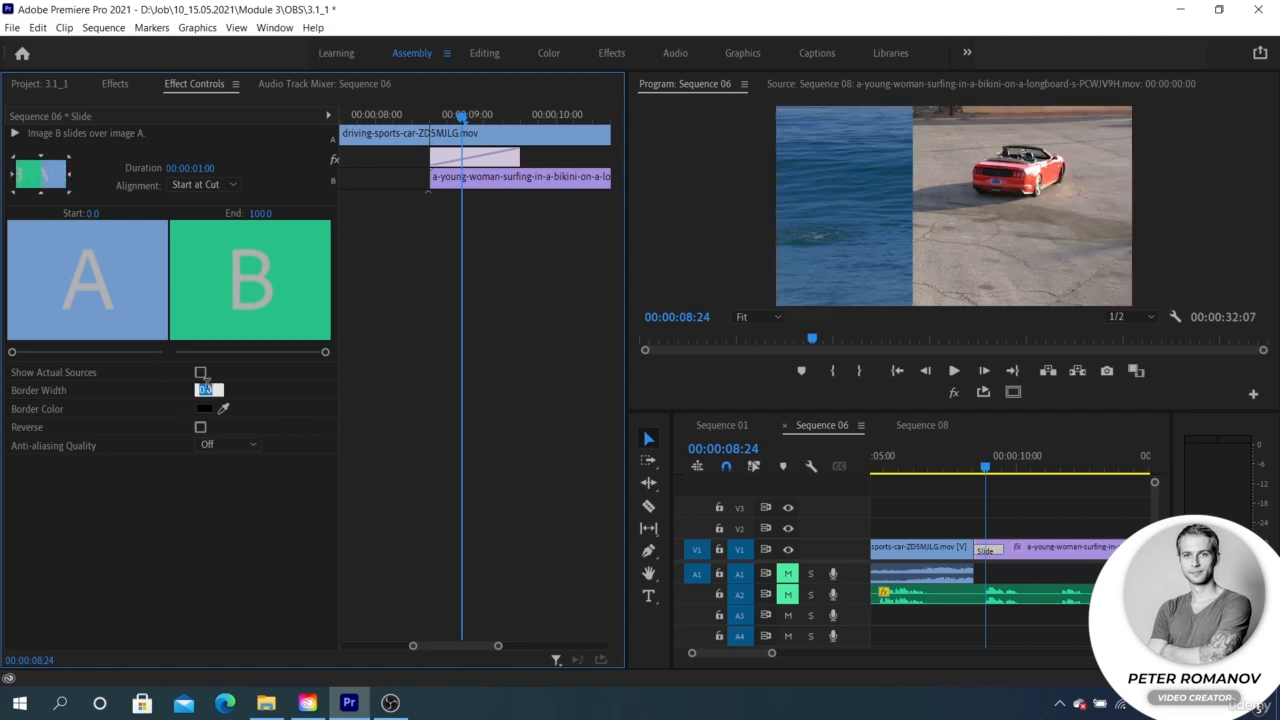
type("10")
key("Return")
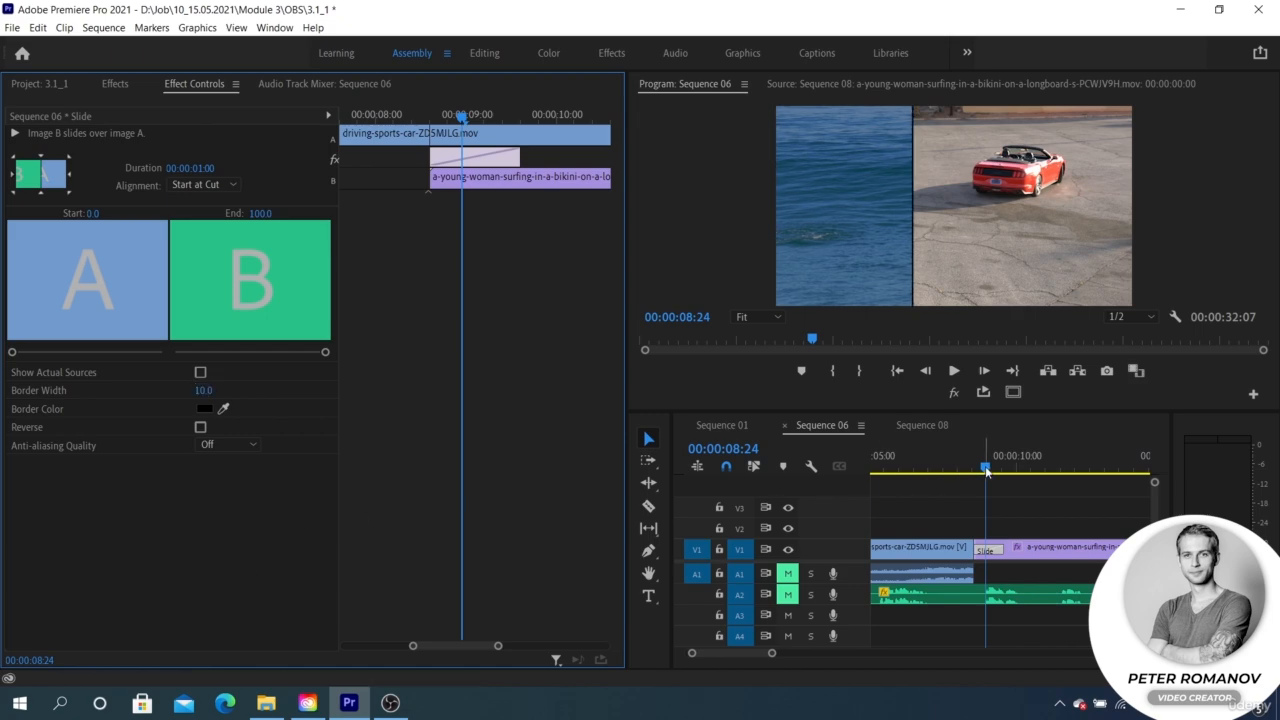
mouse_move(986, 470)
left_mouse_down()
mouse_move(968, 470)
mouse_move(987, 470)
left_mouse_up()
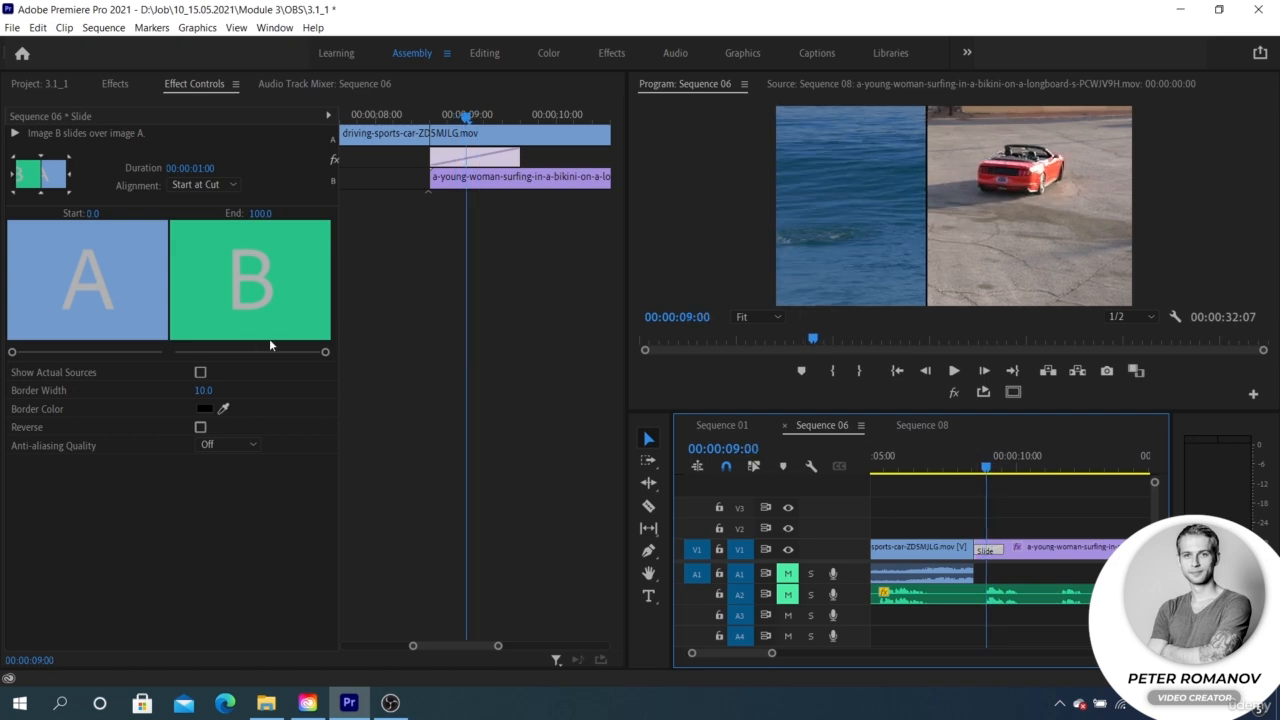
Step: Shift the Slide transition so it begins before the cut, and set both its start and end values to 50
left_click_drag(491, 163, 464, 164)
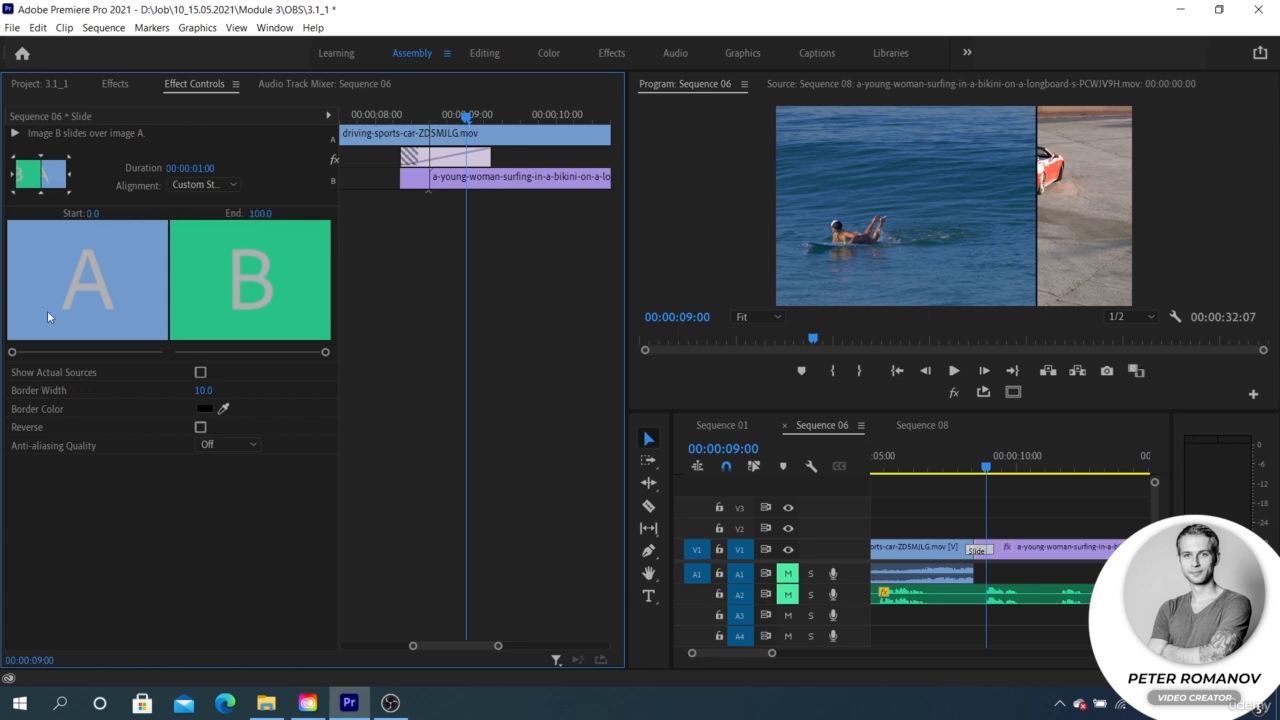
mouse_move(13, 353)
left_mouse_down()
mouse_move(57, 356)
mouse_move(10, 356)
left_mouse_up()
mouse_move(322, 354)
left_mouse_down()
mouse_move(257, 354)
mouse_move(342, 357)
left_mouse_up()
left_click(92, 213)
type("5")
left_click(260, 213)
type("5")
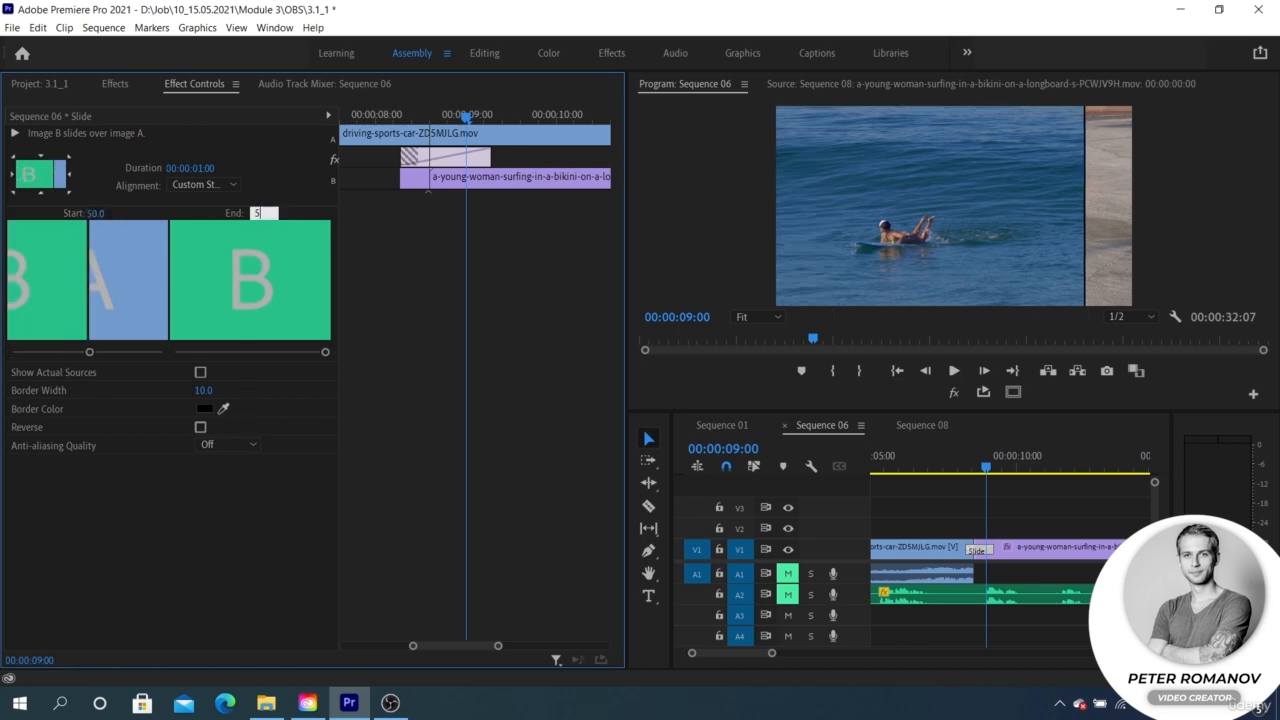
key("Return")
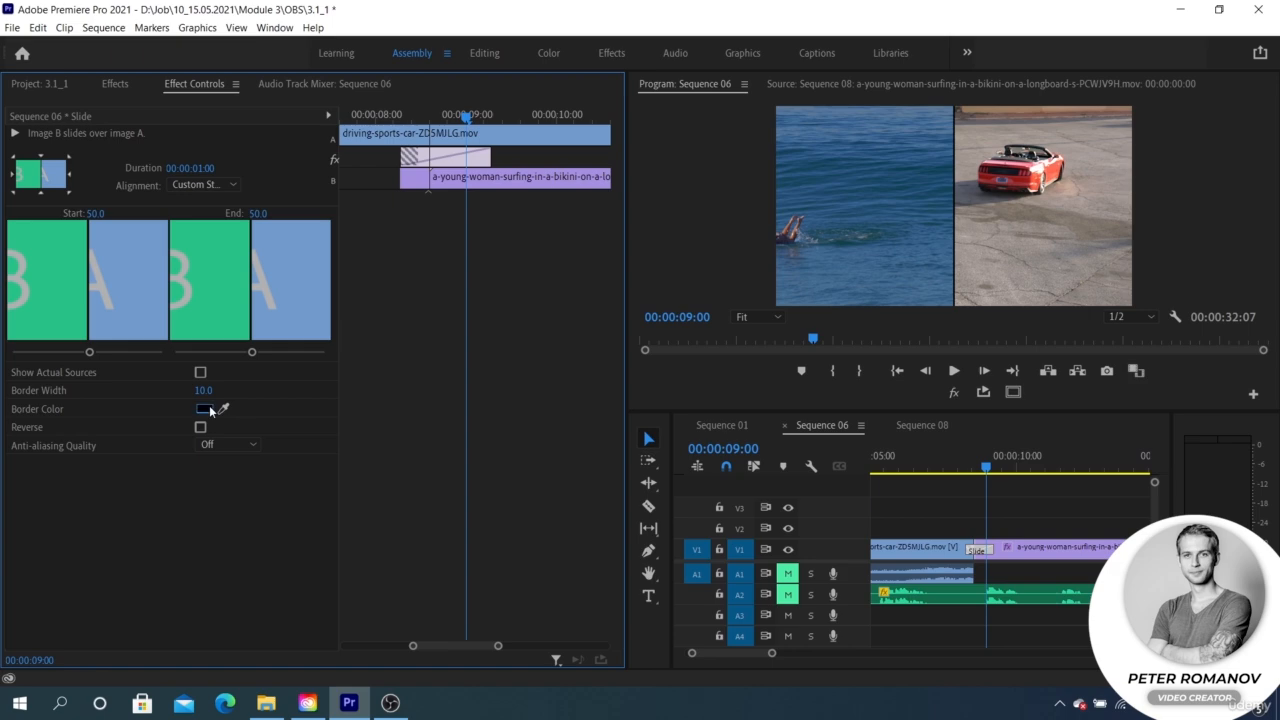
Step: Set the Slide transition's border color to white (FFFFFF) and scrub forward to 00:00:09:06
left_click(205, 408)
left_click_drag(491, 430, 406, 454)
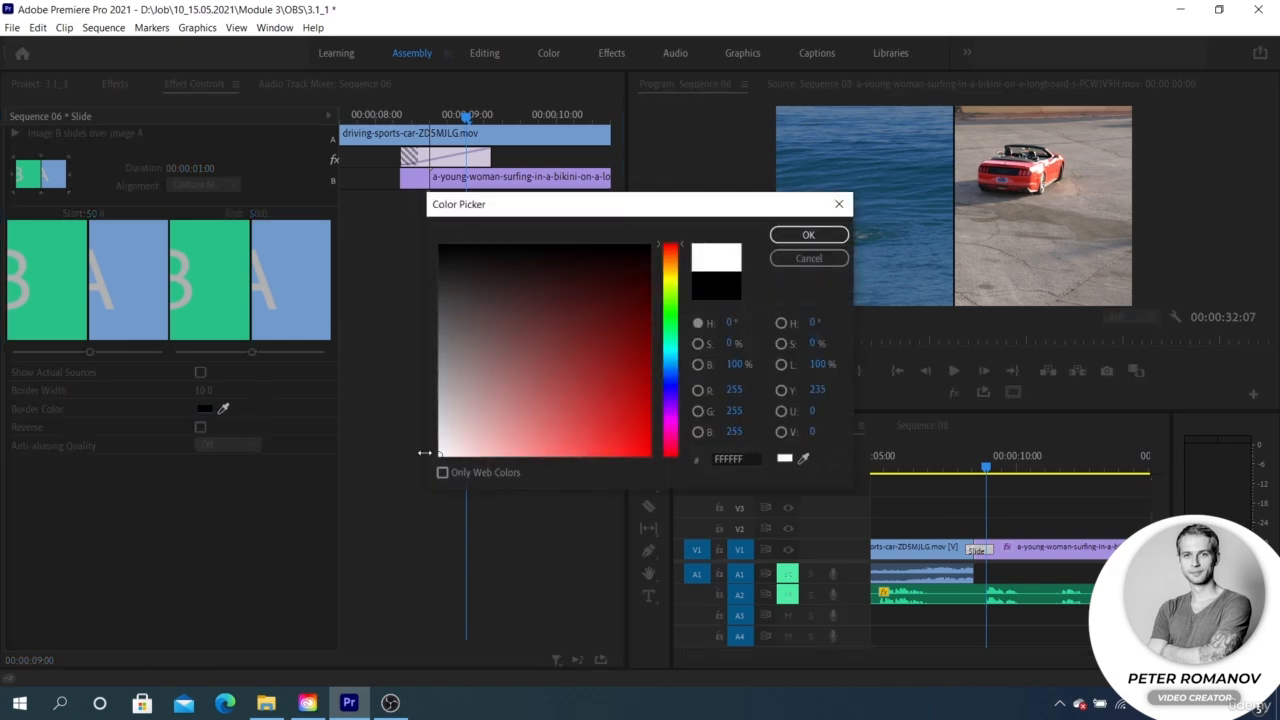
left_click(808, 235)
mouse_move(990, 466)
left_mouse_down()
mouse_move(1031, 466)
mouse_move(995, 470)
left_mouse_up()
Step: Shift the surfing clip horizontally to the right and set the car clip's horizontal position to 981
left_click(1007, 556)
left_click_drag(177, 169, 420, 169)
left_click(887, 573)
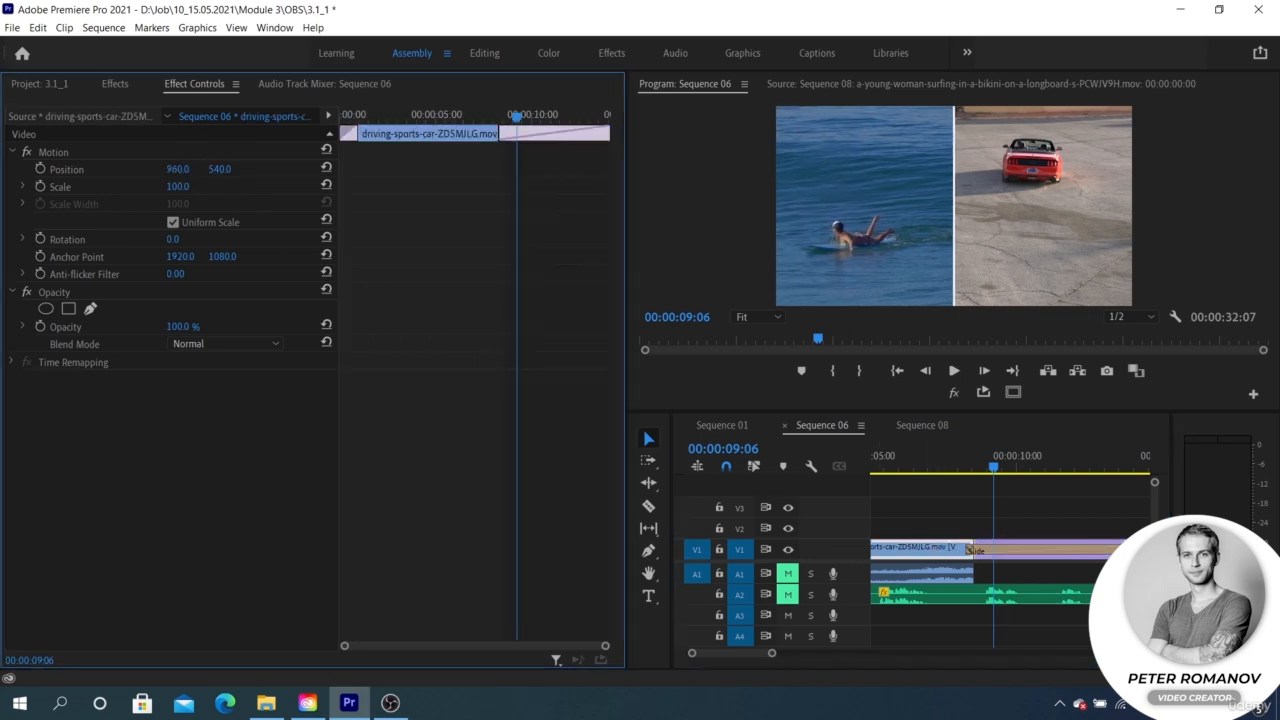
left_click_drag(254, 169, 228, 170)
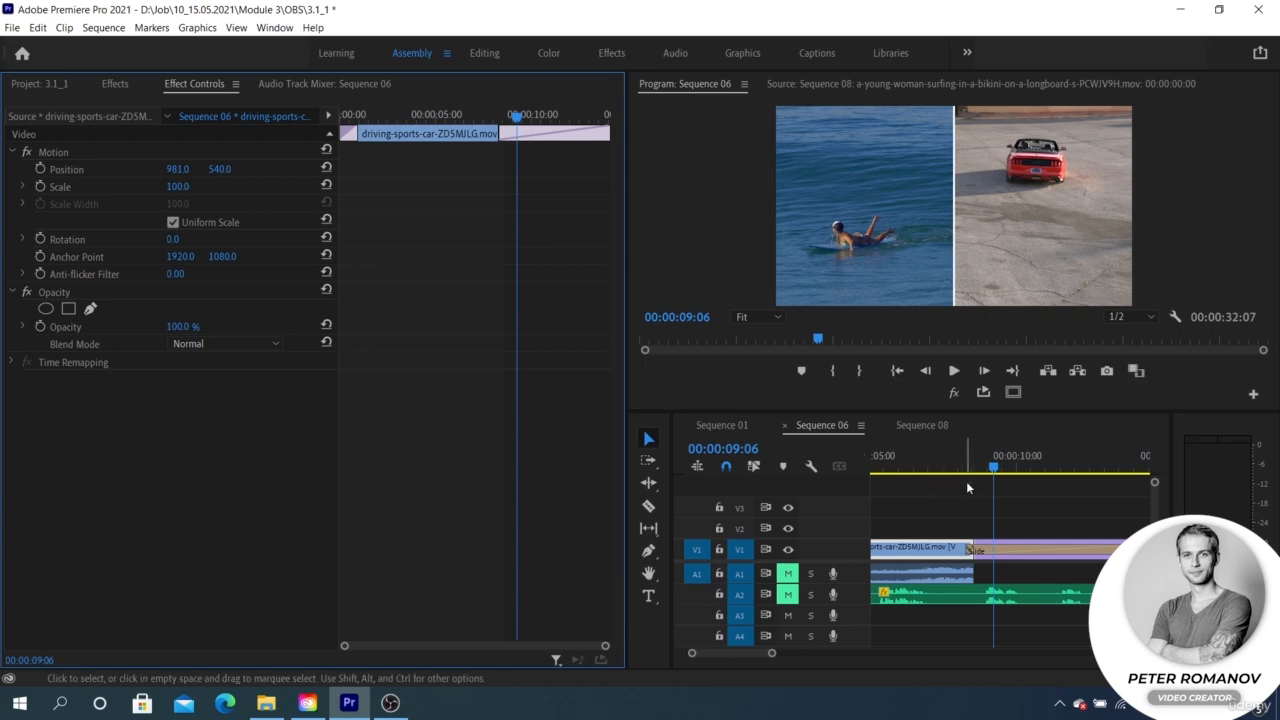
Step: Replace the Slide transition between the car and surfing clips with Wipe, scrub to 00:00:09:11, and open its settings
mouse_move(994, 467)
left_mouse_down()
mouse_move(968, 470)
mouse_move(990, 469)
left_mouse_up()
left_click_drag(1003, 554, 984, 555)
mouse_move(990, 467)
left_mouse_down()
mouse_move(955, 467)
mouse_move(999, 467)
left_mouse_up()
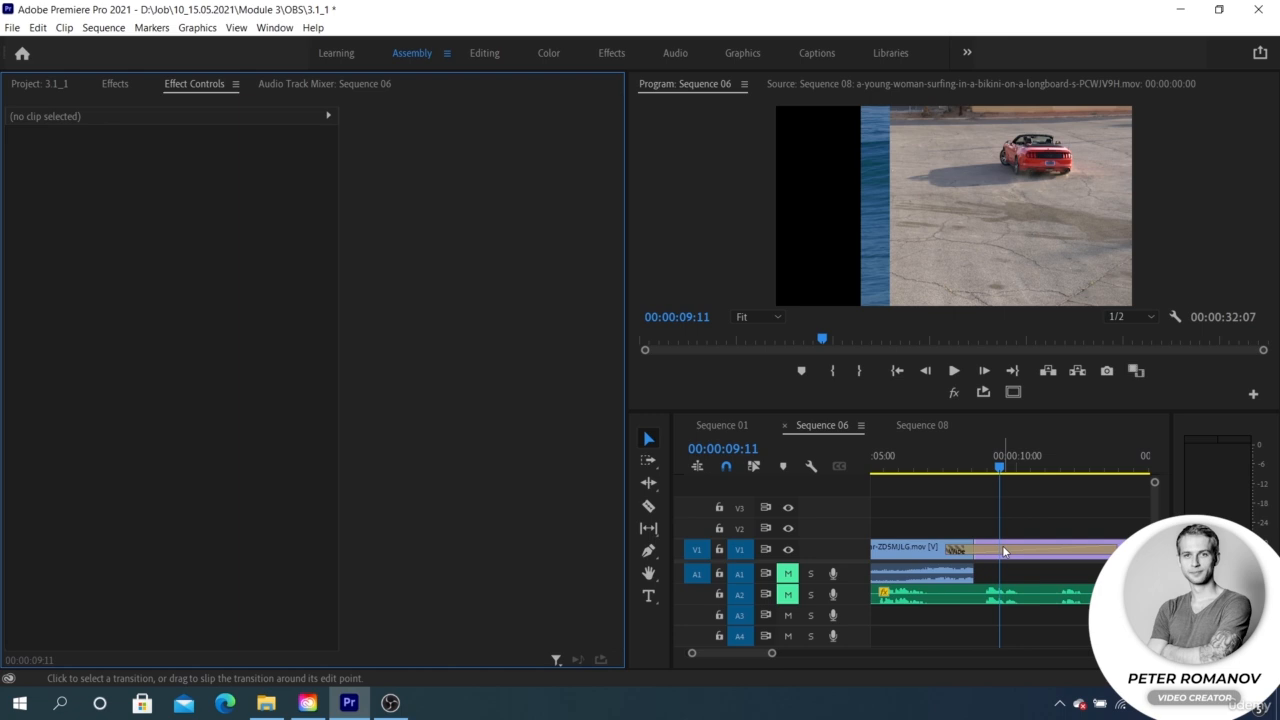
left_click(1005, 551)
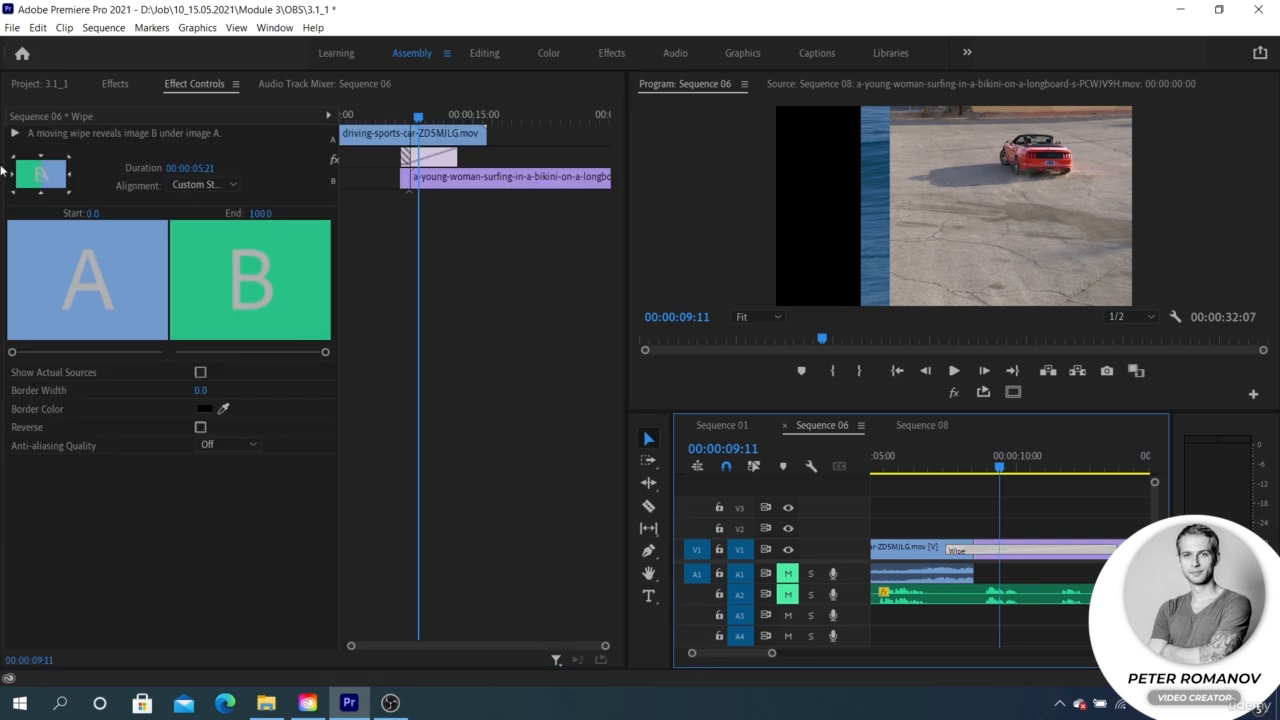
Step: Make the Wipe run diagonally from the upper-left corner and set both its start and end values to 50
left_click(14, 159)
left_click(101, 212)
type("50")
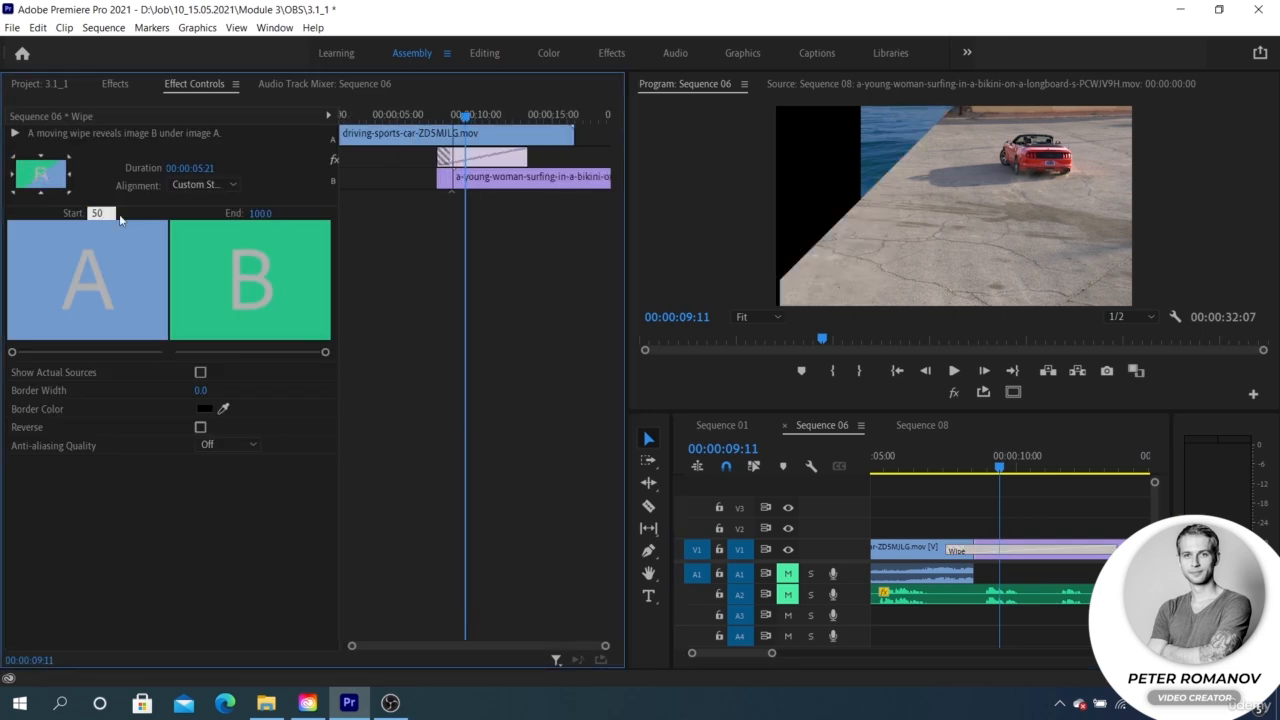
left_click(260, 212)
type("50")
left_click(189, 484)
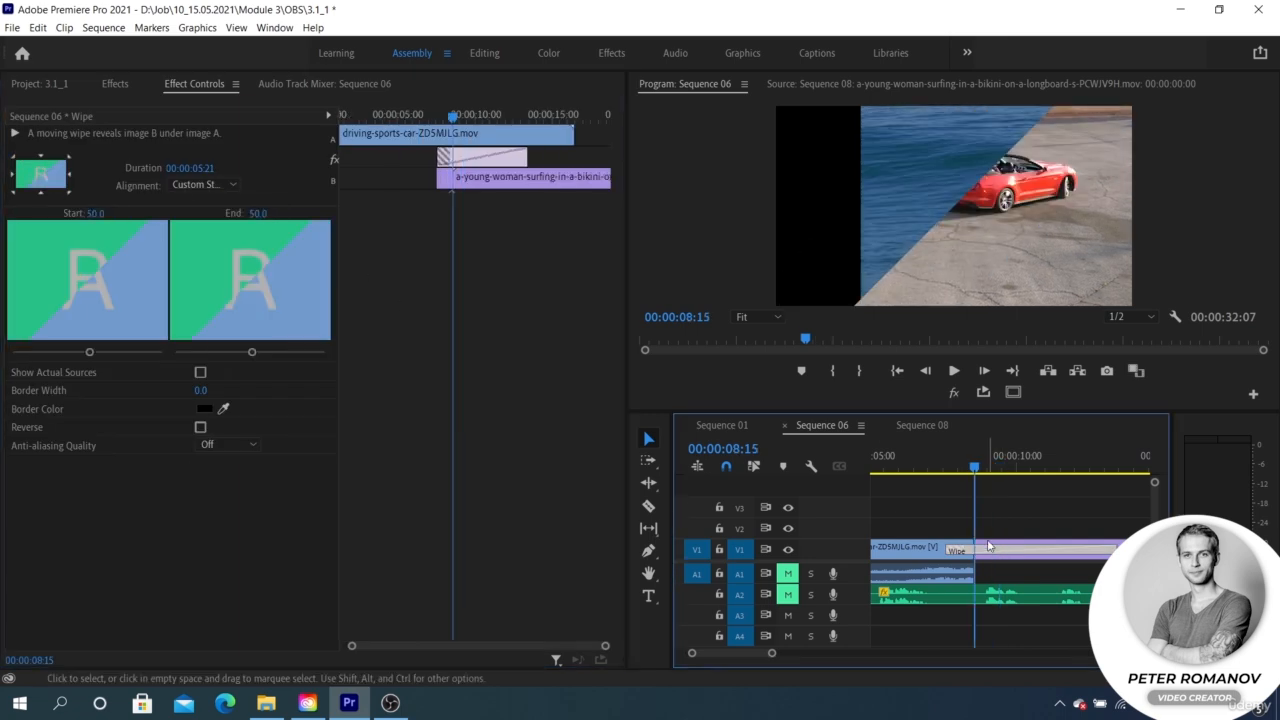
Step: Shift the surfing clip horizontally to the left so it fills the black gap beside the Wipe
double_click(987, 551)
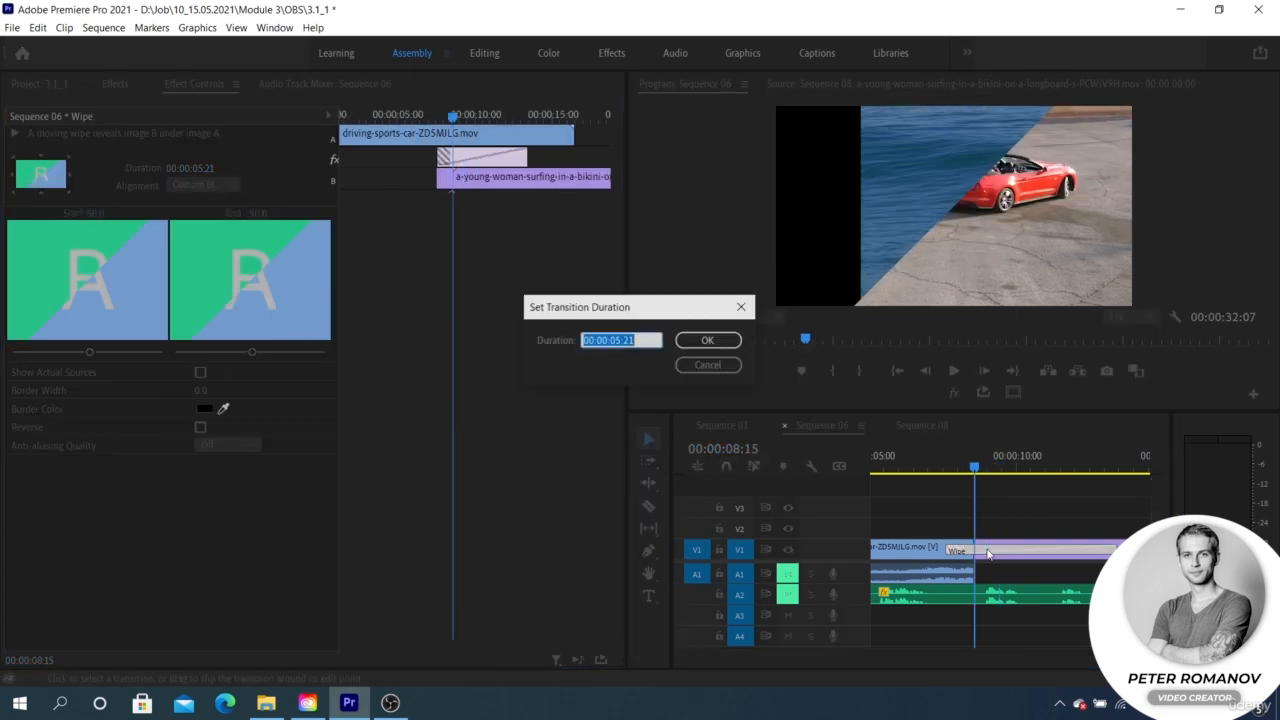
left_click(723, 366)
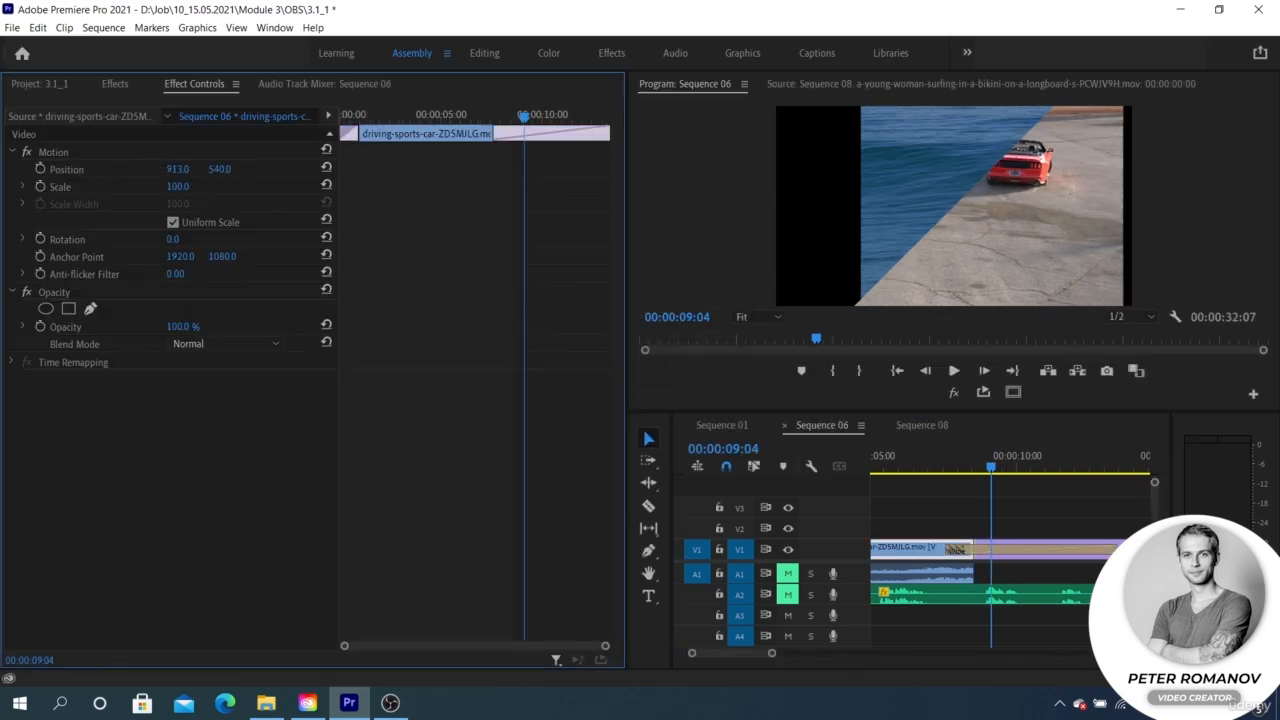
left_click(987, 552)
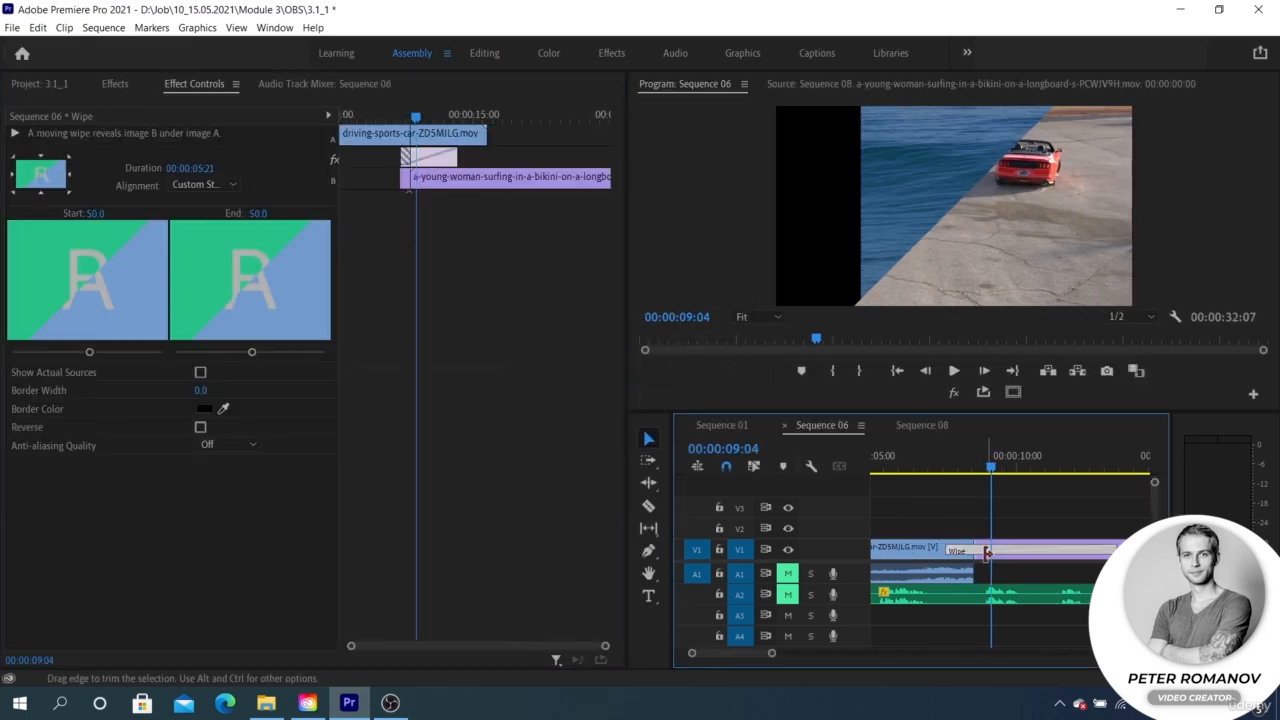
left_click(1018, 553)
left_click_drag(180, 170, 22, 170)
Step: Set the Wipe transition's border width to 10 and its border color to white (FFFFFF)
left_click(1039, 549)
left_click(203, 391)
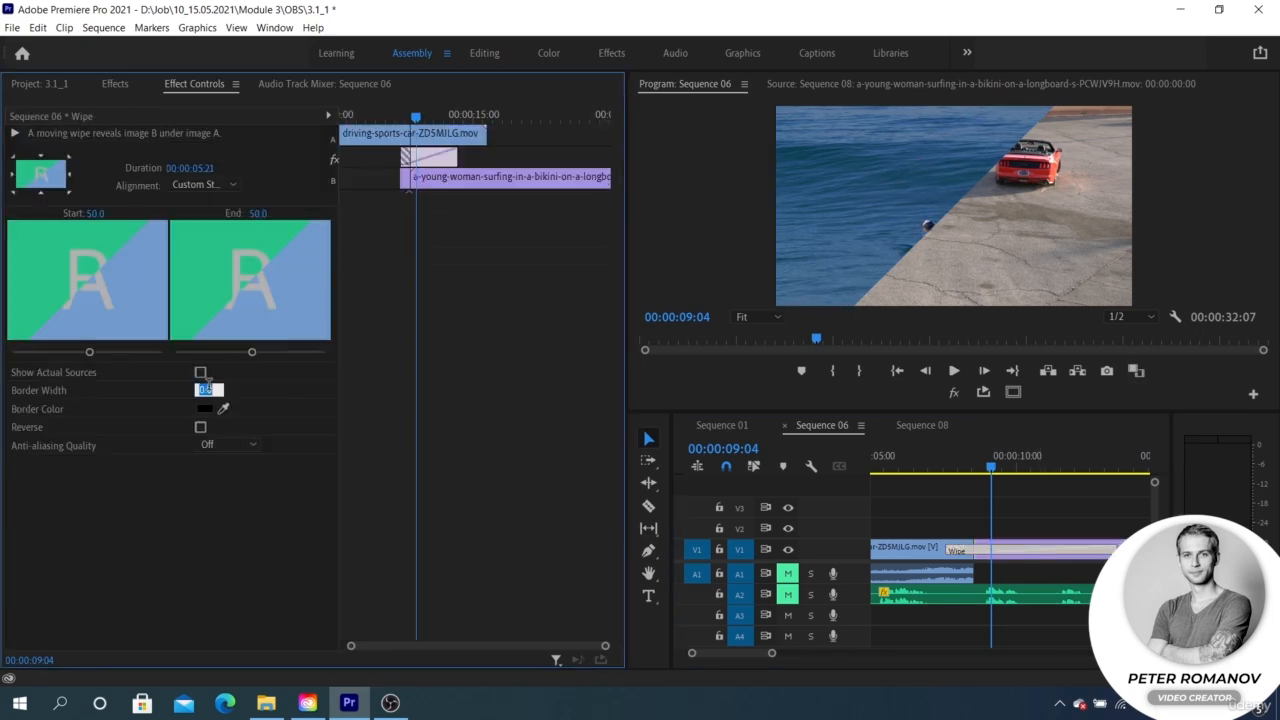
type("10")
left_click(188, 460)
left_click(203, 409)
left_click(439, 248)
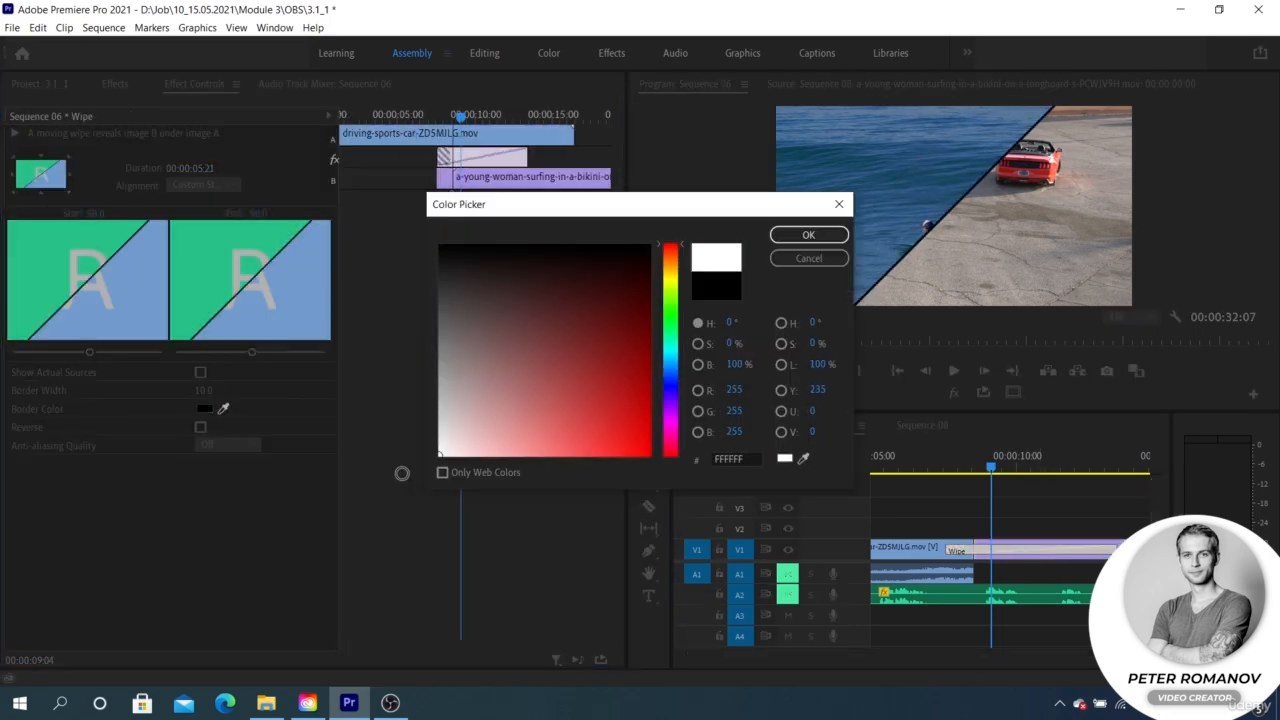
left_click(776, 240)
Step: Set the surfing clip's horizontal position to 574 and preview the diagonal split screen up to 00:00:09:23
left_click(1005, 462)
left_click(1012, 554)
left_click_drag(177, 169, 3, 169)
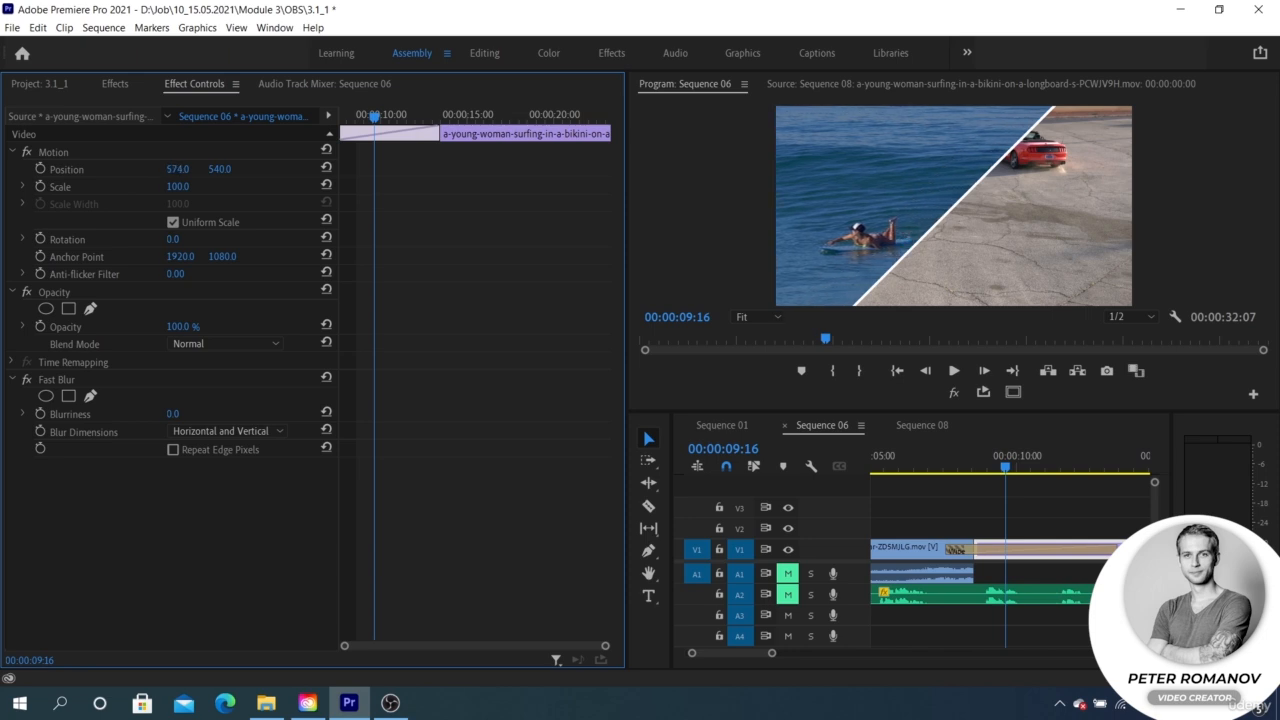
left_click(979, 462)
key("space")
left_click_drag(978, 464, 1015, 458)
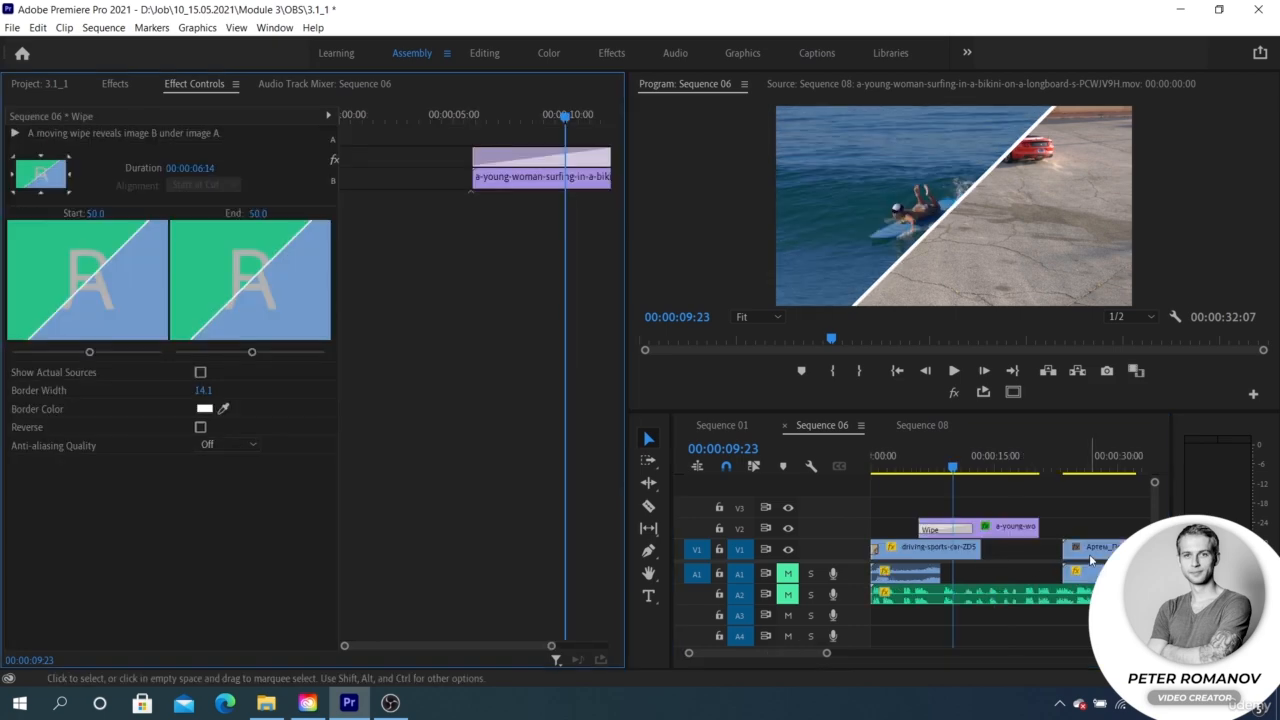
Step: Stack the surfing clip on V2 and the black car clip on V3, and apply a Push transition to the black car clip's start
left_click_drag(1090, 554, 948, 508)
scroll(940, 502, "up", 3)
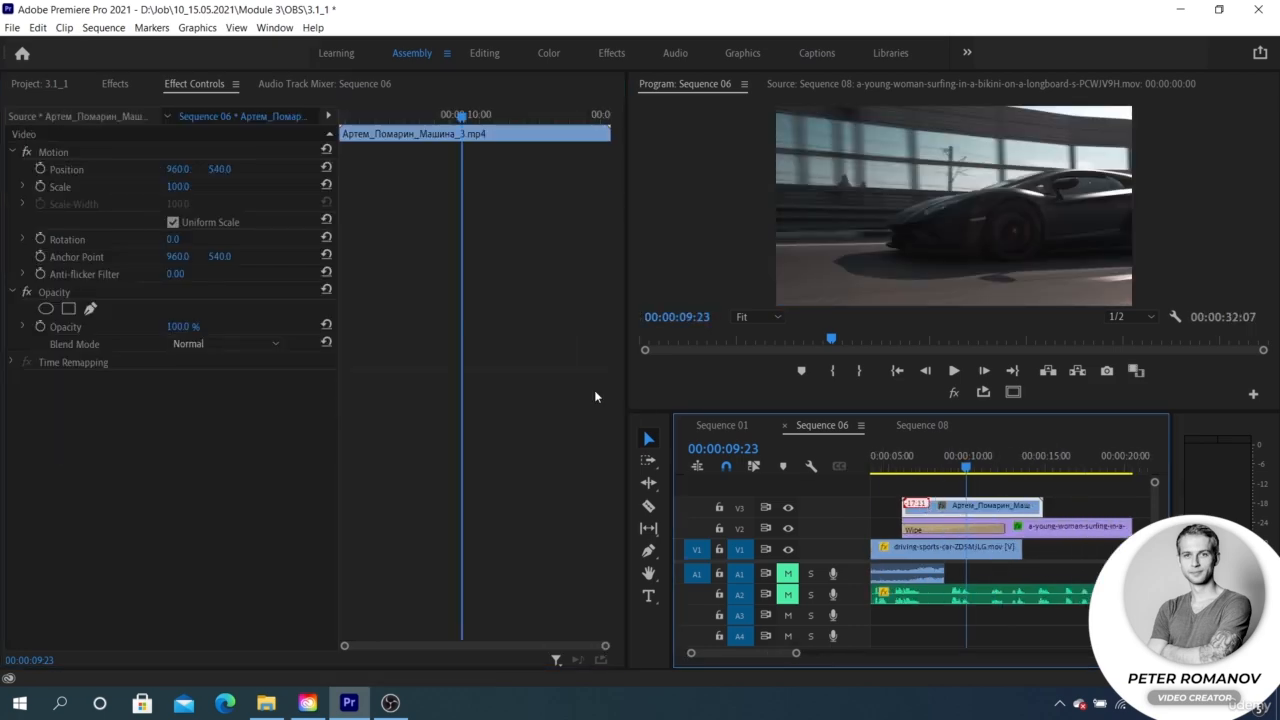
left_click(118, 86)
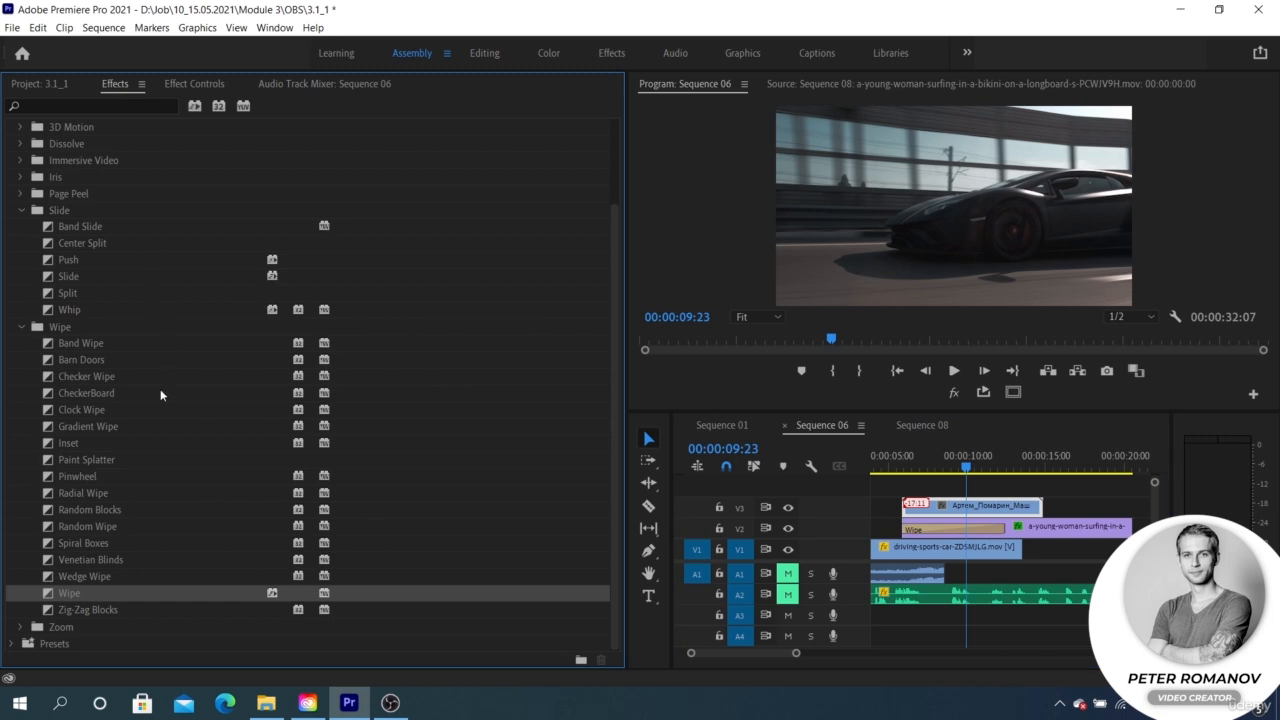
mouse_move(84, 260)
left_mouse_down()
mouse_move(937, 513)
mouse_move(923, 515)
mouse_move(912, 511)
mouse_move(1068, 511)
left_mouse_up()
scroll(923, 511, "up", 3)
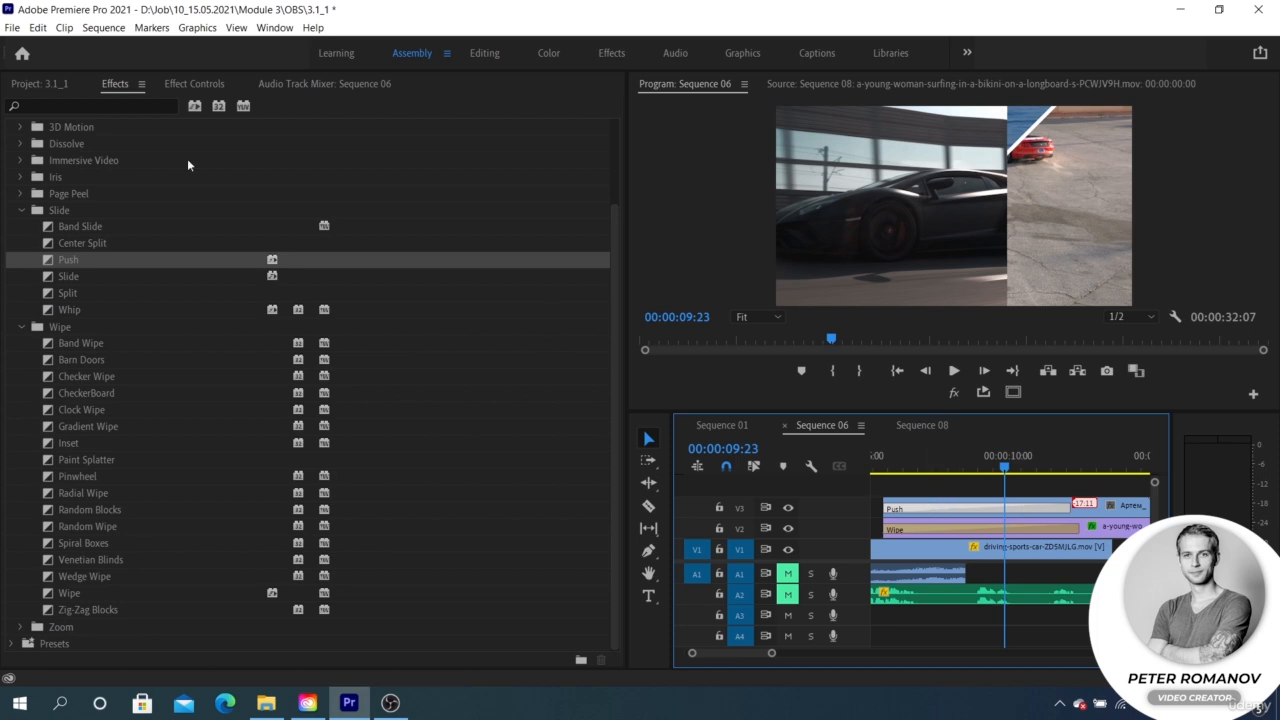
Step: Set the Push transition's border width to 10 and its border color to white (FFFFFF)
left_click(180, 84)
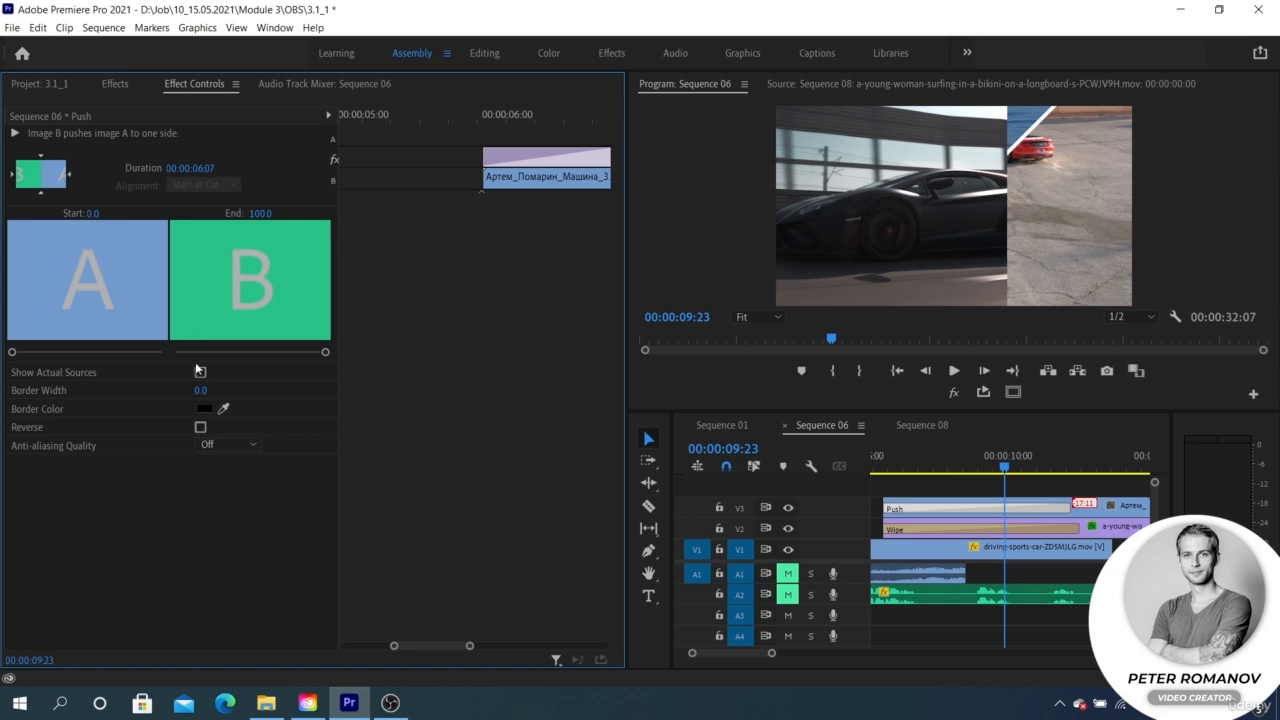
left_click(203, 390)
type("10")
left_click(204, 408)
left_click(440, 452)
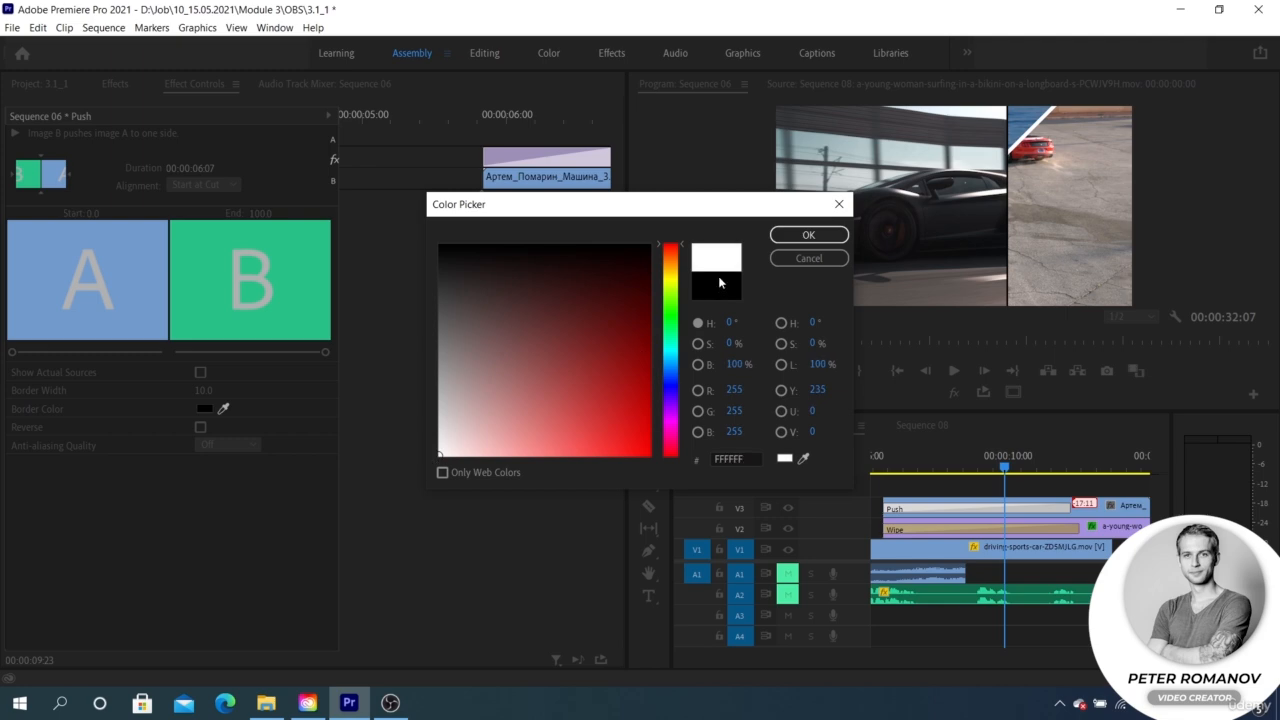
left_click(808, 235)
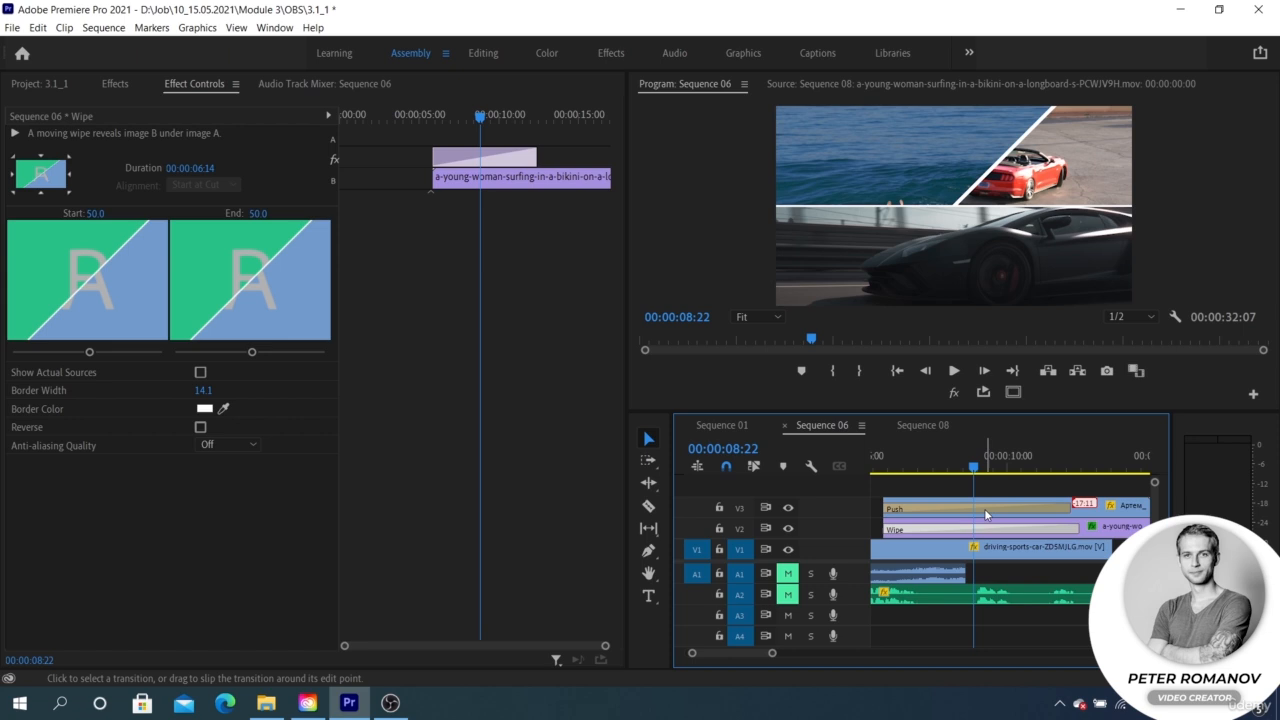
Step: Compare the settings of the Push and Wipe transitions and toggle track V3's visibility to examine the split screen
left_click(984, 508)
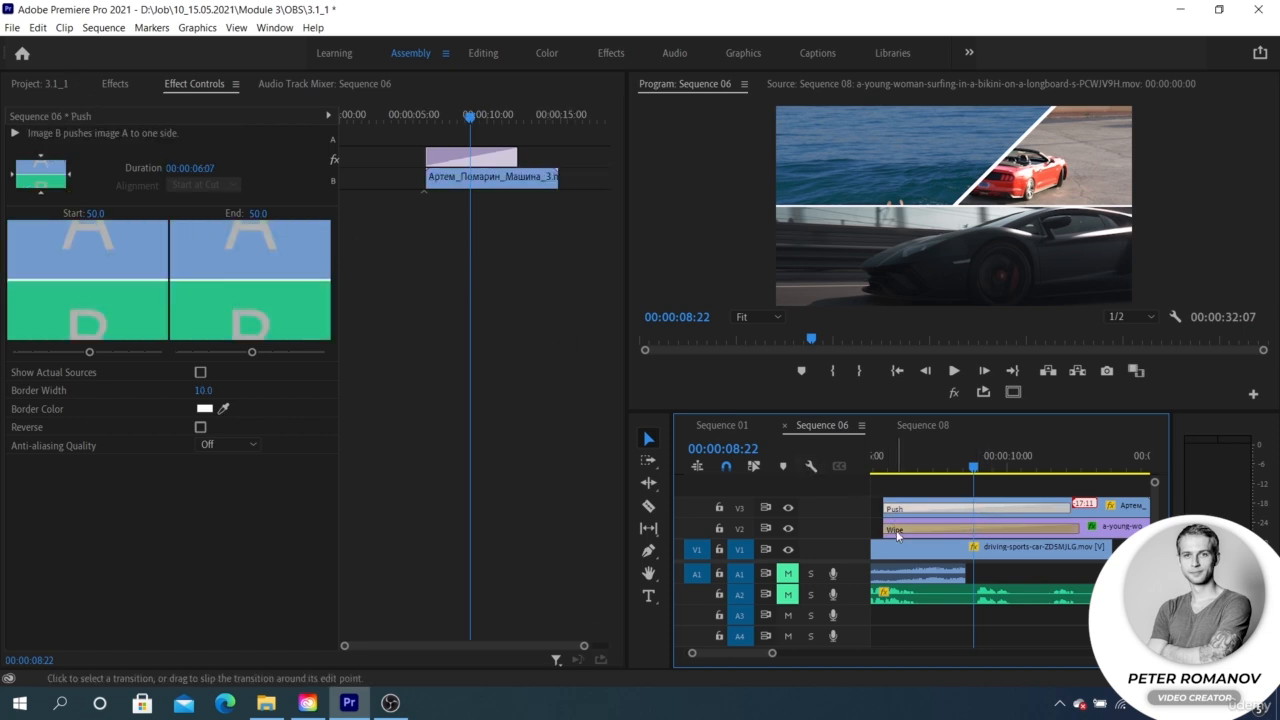
left_click(985, 529)
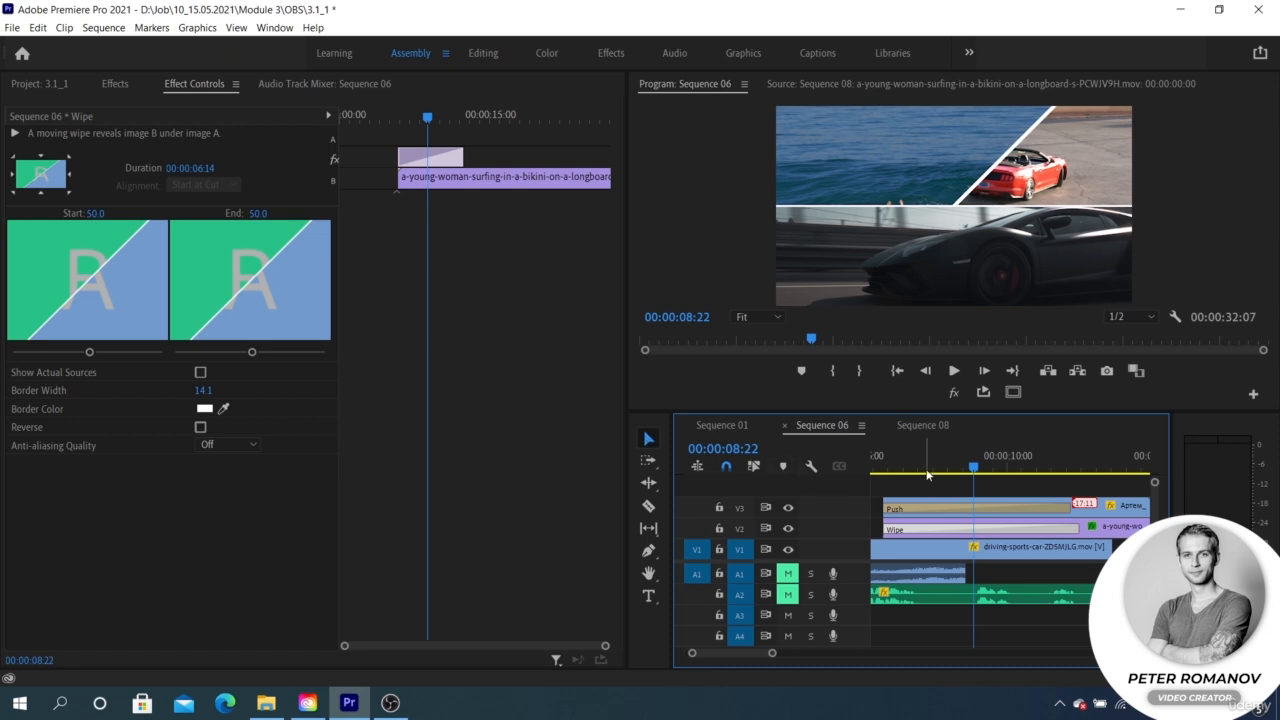
left_click(789, 508)
left_click(789, 508)
left_click(789, 508)
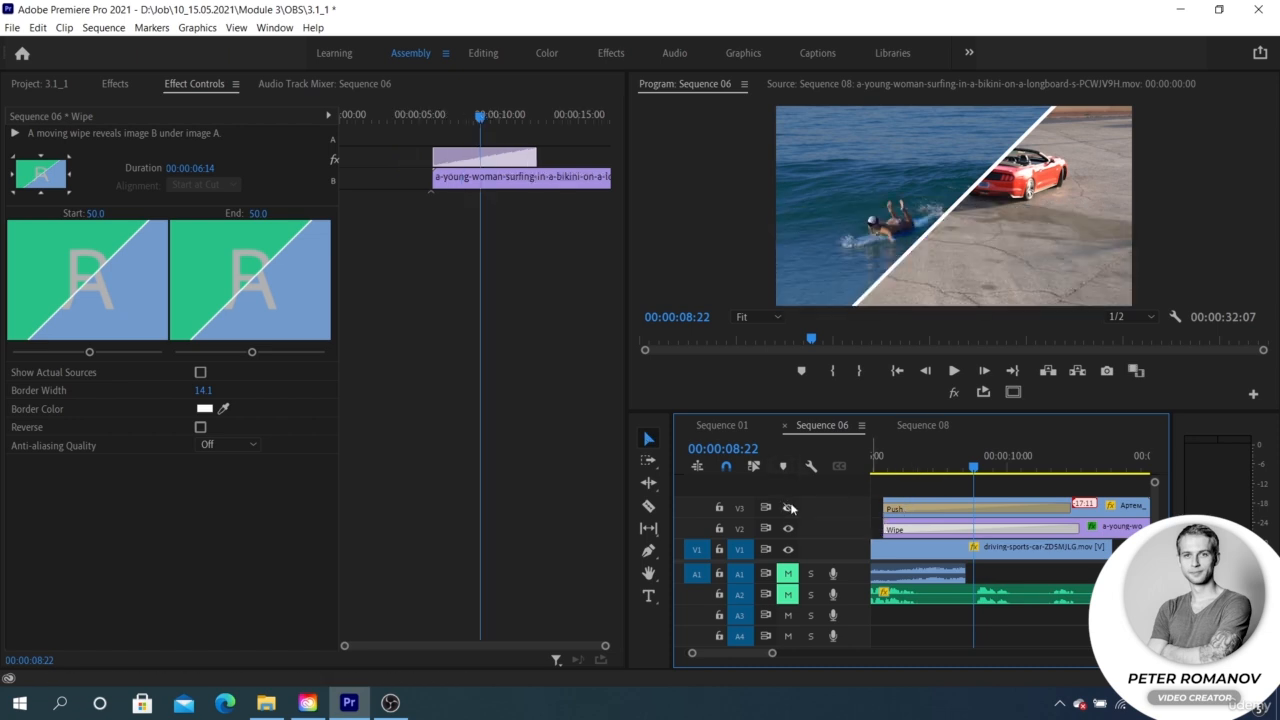
left_click(789, 508)
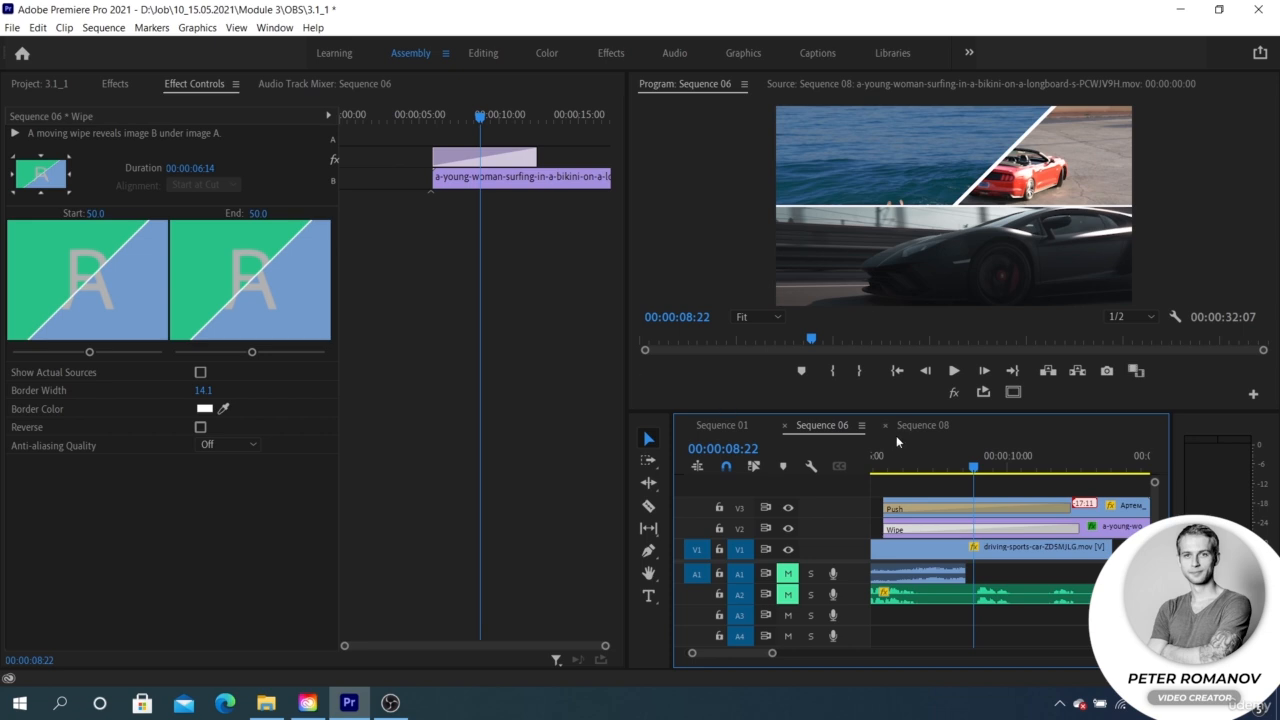